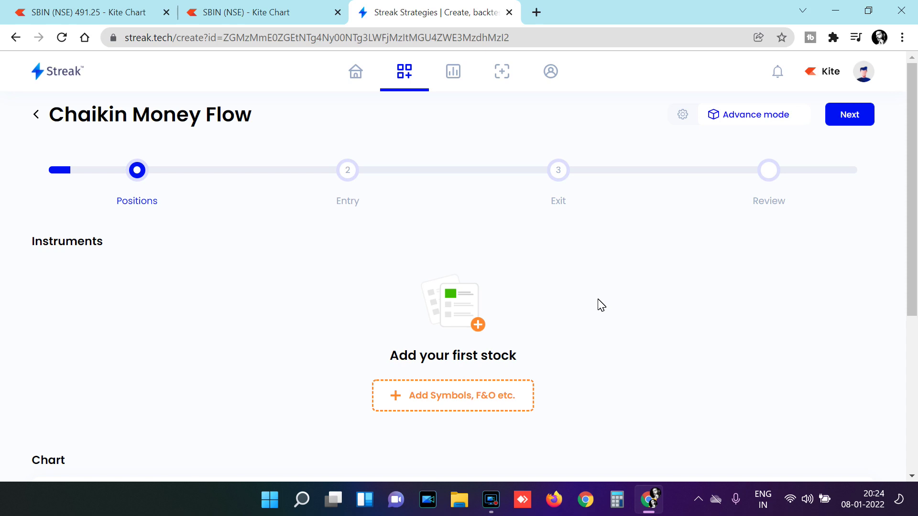
Step: Switch to the SBIN Kite chart, enlarge the Chaikin MF pane, and examine the indicator's past moves around the zero line
click(258, 13)
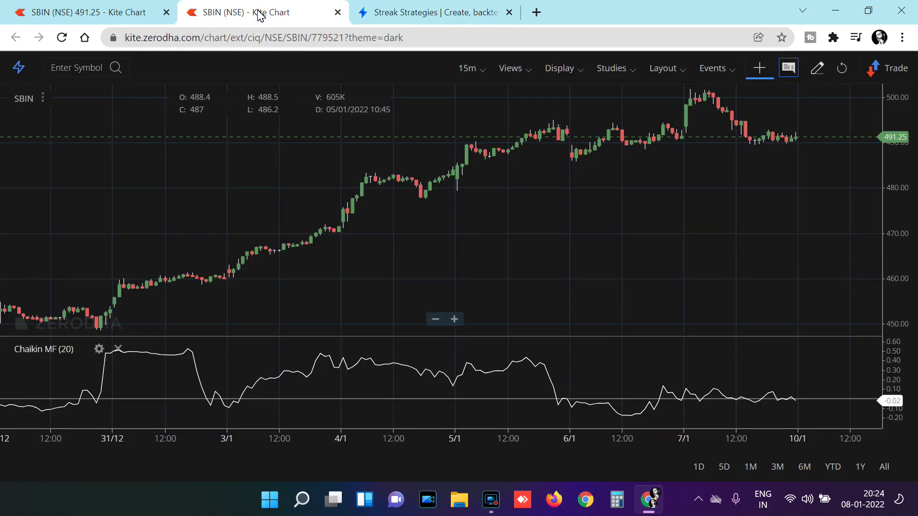
drag(549, 337, 541, 245)
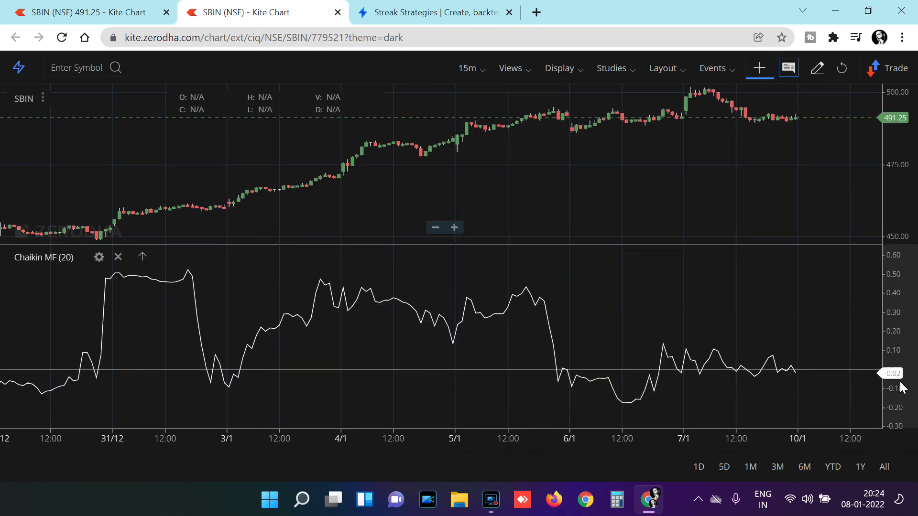
drag(303, 374, 670, 343)
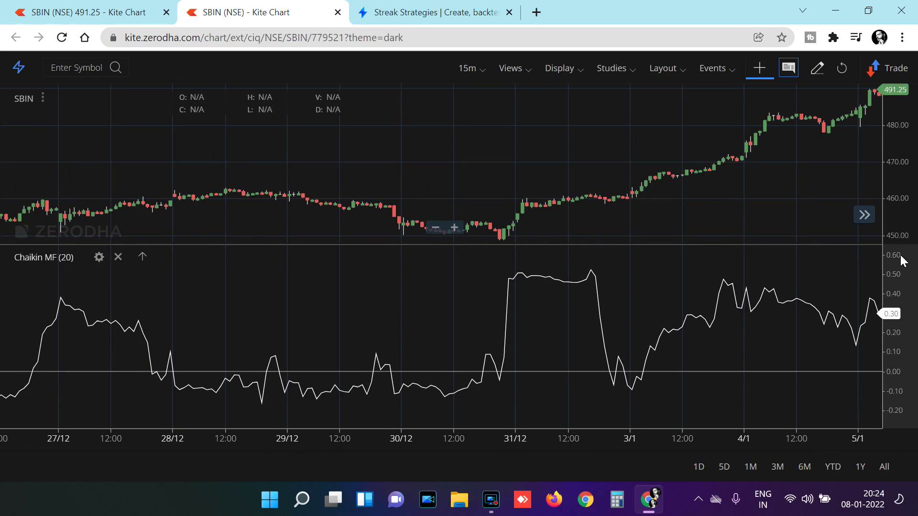
drag(205, 297, 723, 299)
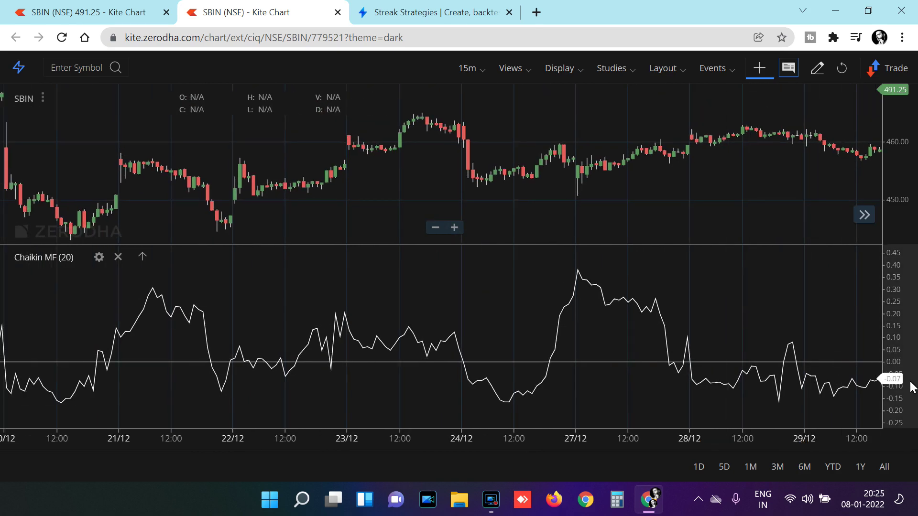
drag(353, 322, 605, 335)
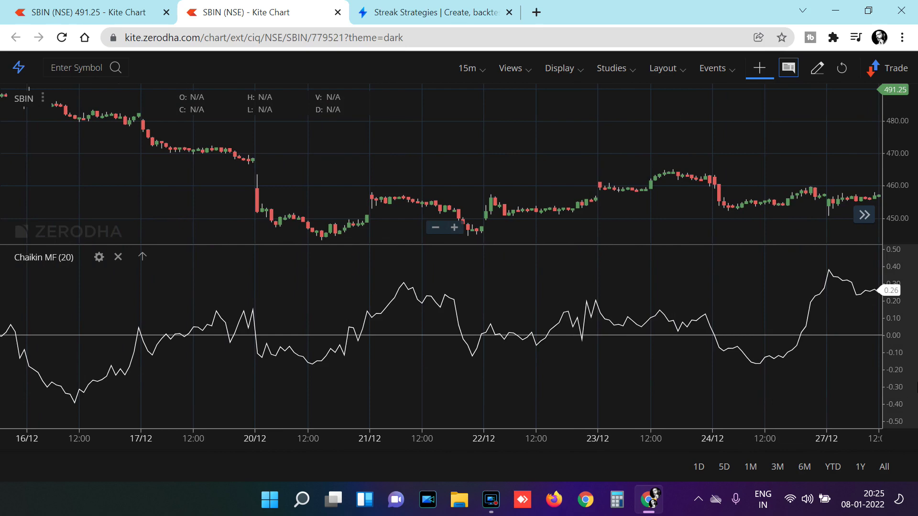
drag(742, 315, 447, 330)
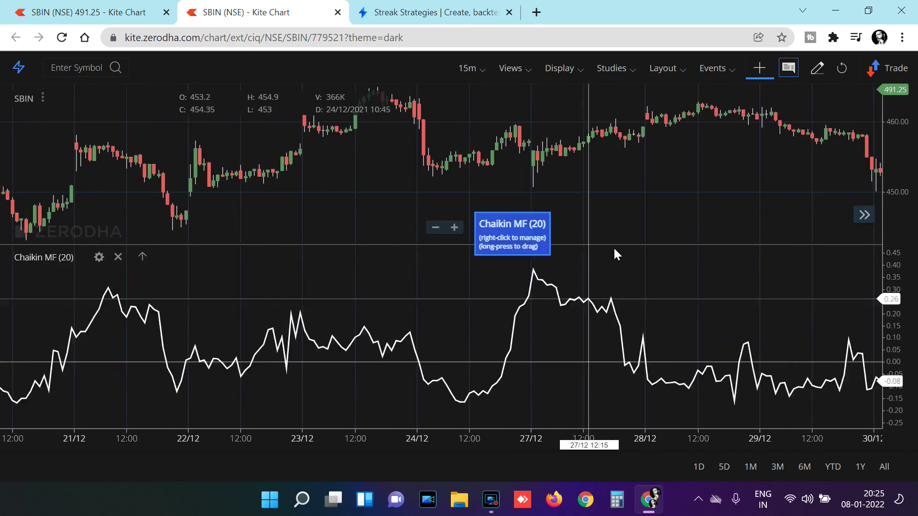
Step: Shrink the Chaikin MF pane and compare the SBIN price trend with the indicator up to the latest candles
drag(614, 245, 620, 364)
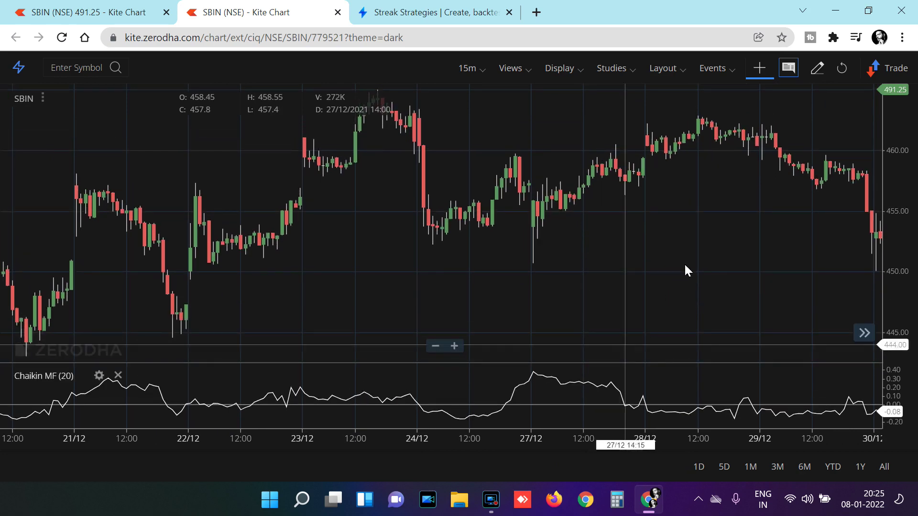
drag(627, 267, 278, 294)
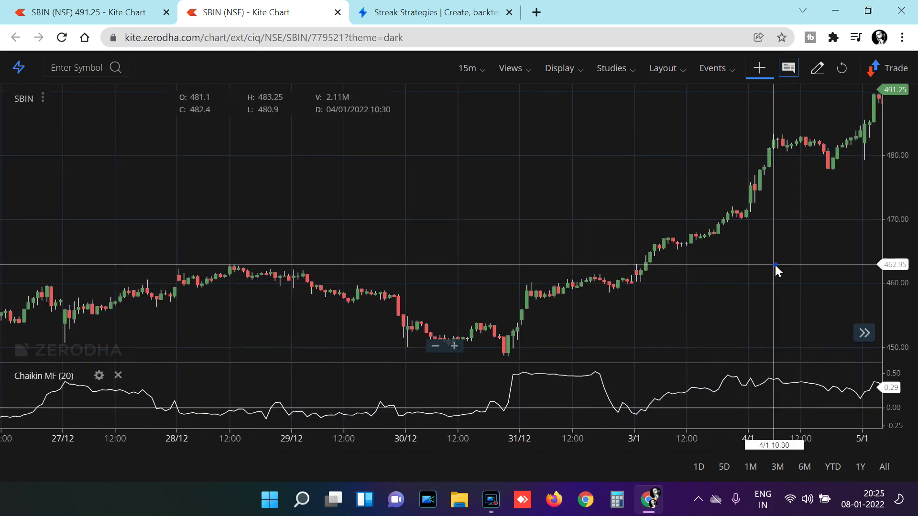
drag(775, 268, 352, 280)
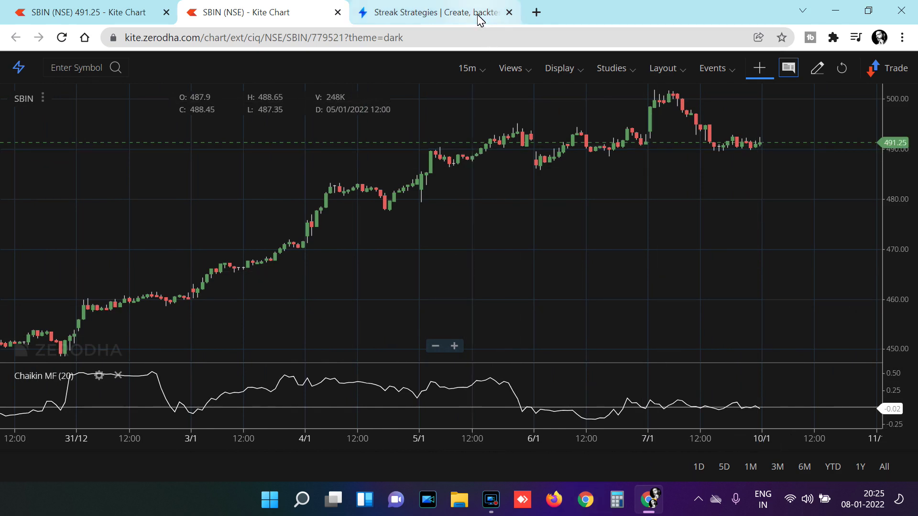
Step: Switch back to the Streak strategy page and select the NSE stocks MPHASIS and TCS as instruments
click(448, 11)
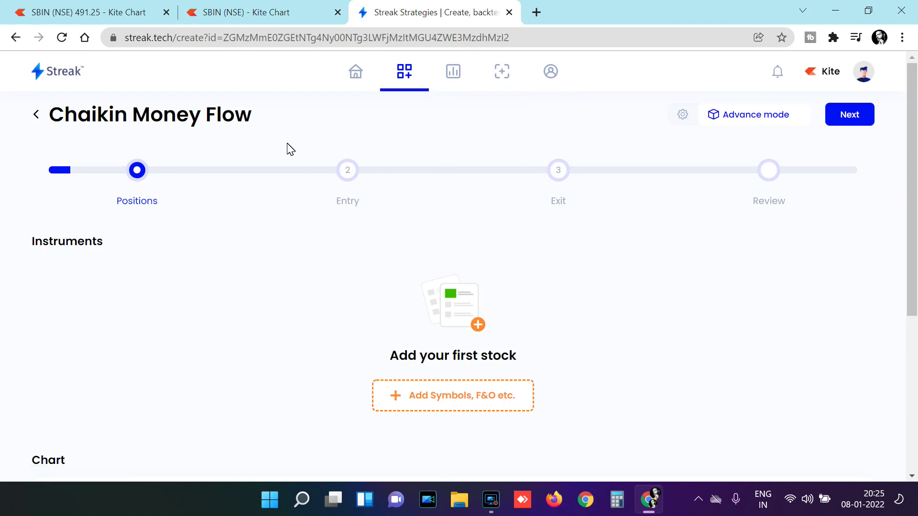
click(447, 401)
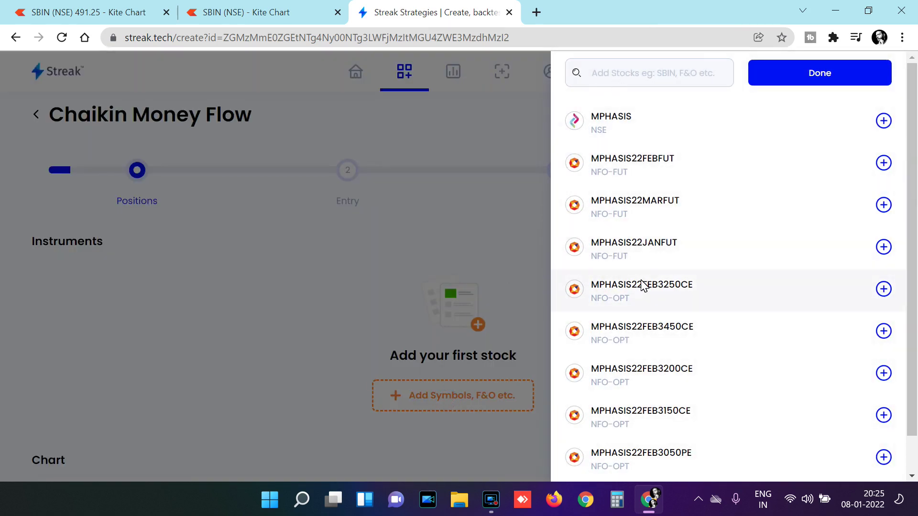
click(623, 130)
click(621, 73)
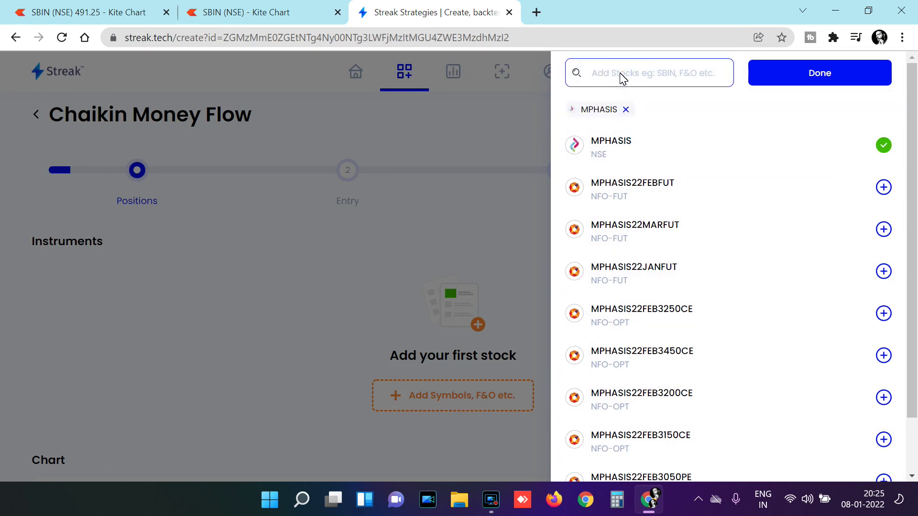
text(tcs)
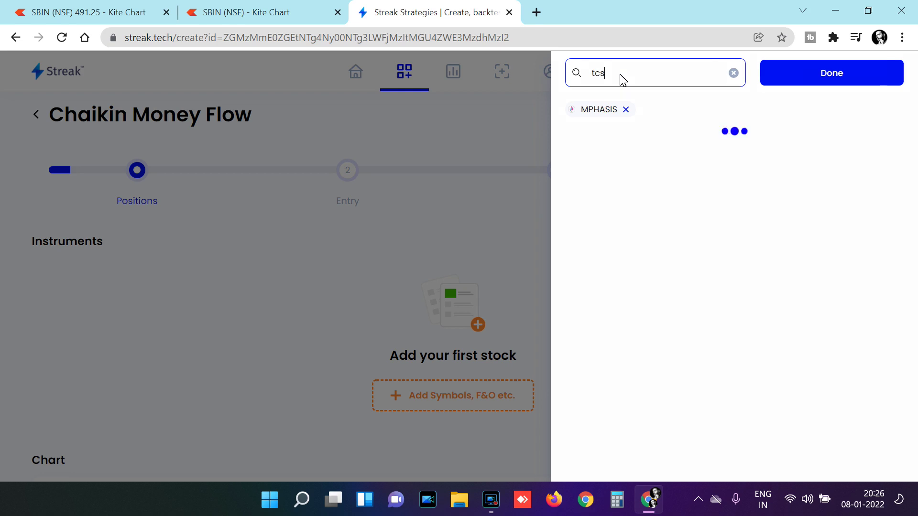
click(626, 151)
Step: Search for and select the NSE stocks PERSISTENT and ASIANPAINT as further instruments for the strategy
click(624, 74)
text(pe)
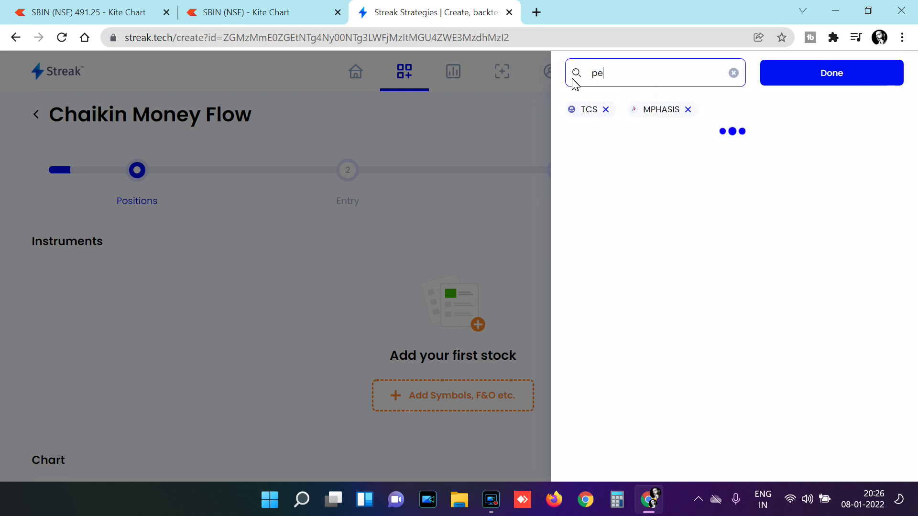
click(614, 165)
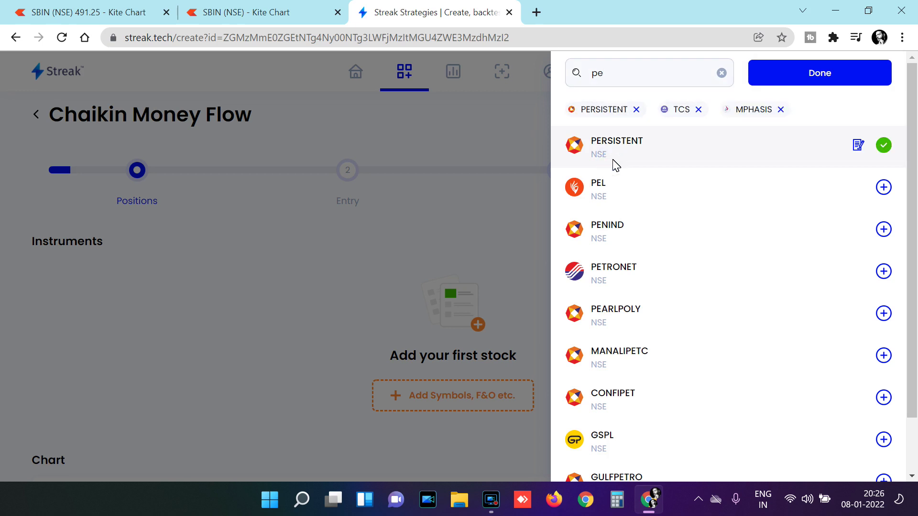
click(614, 77)
text(a)
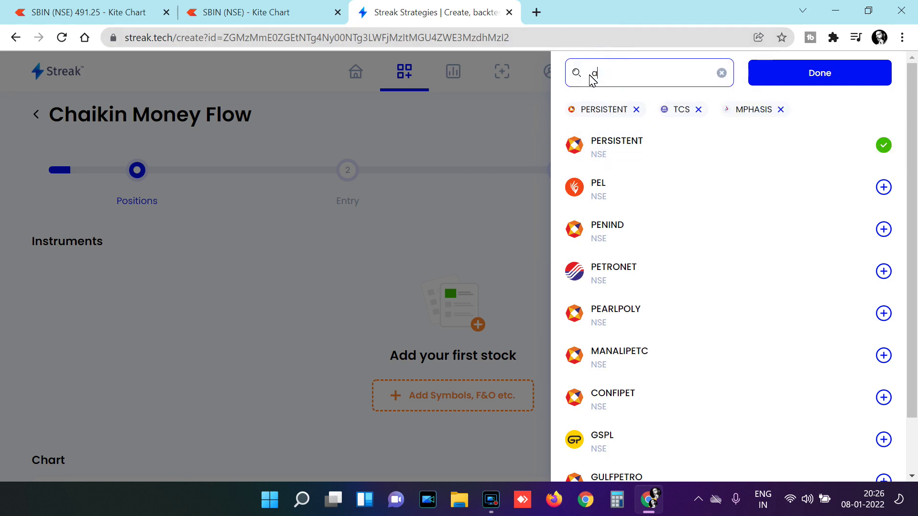
text(si)
click(623, 148)
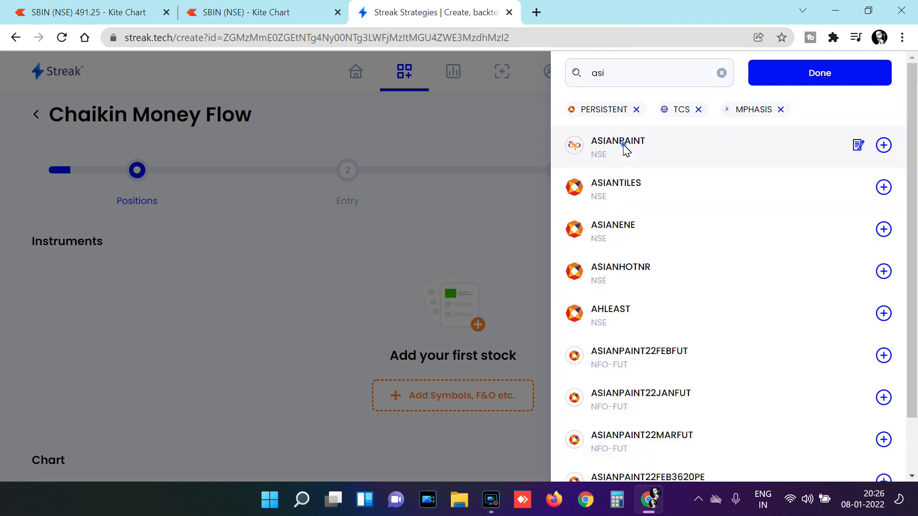
Step: Search for and select the NSE stock TITAN, and finish the instrument selection
text(t)
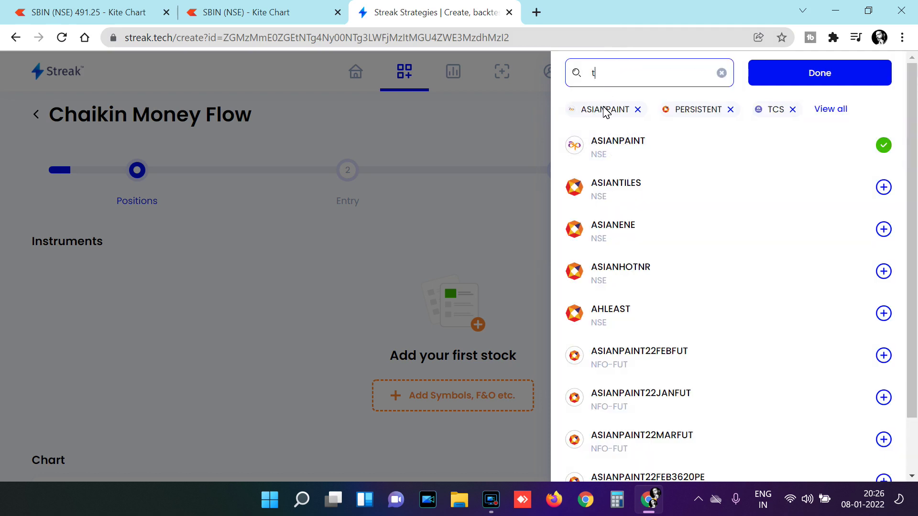
text(iatn)
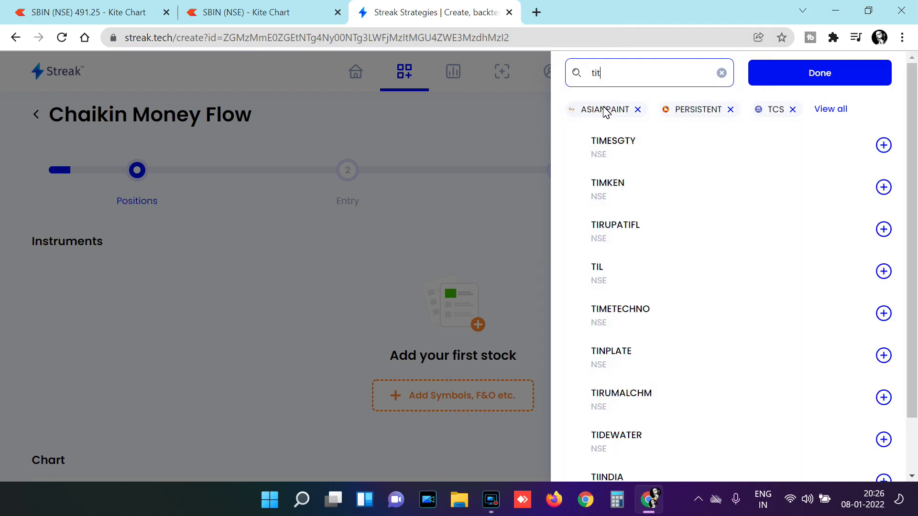
text(t)
click(623, 140)
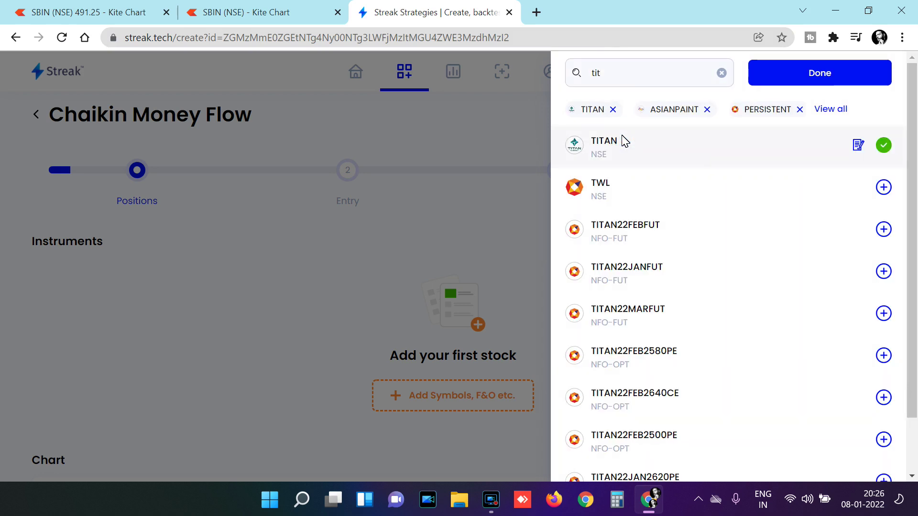
click(822, 76)
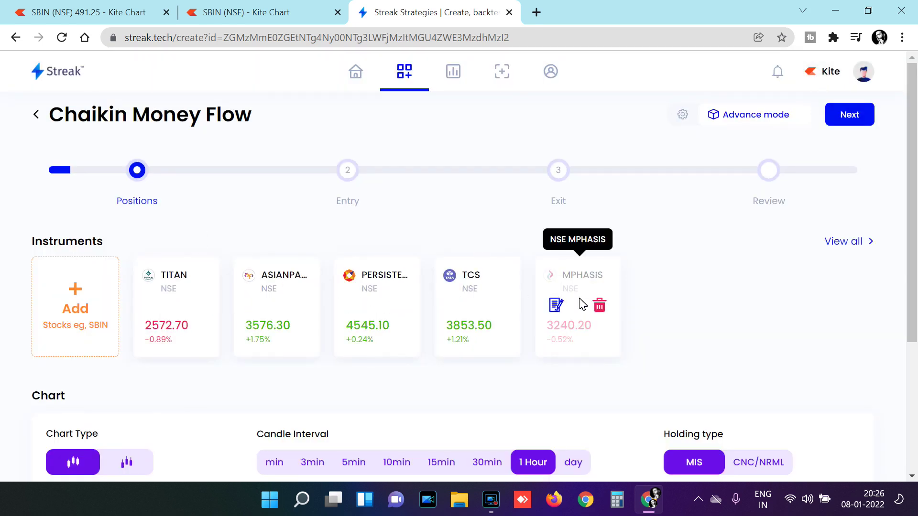
Step: Switch to the SBIN Kite chart and change its chart style to Heikin Ashi
scroll(901, 308, down, 3)
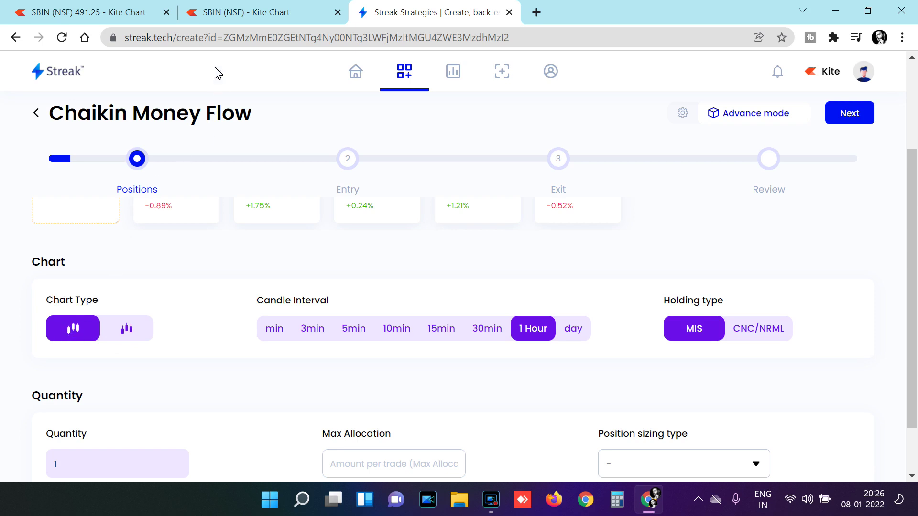
click(232, 11)
click(454, 345)
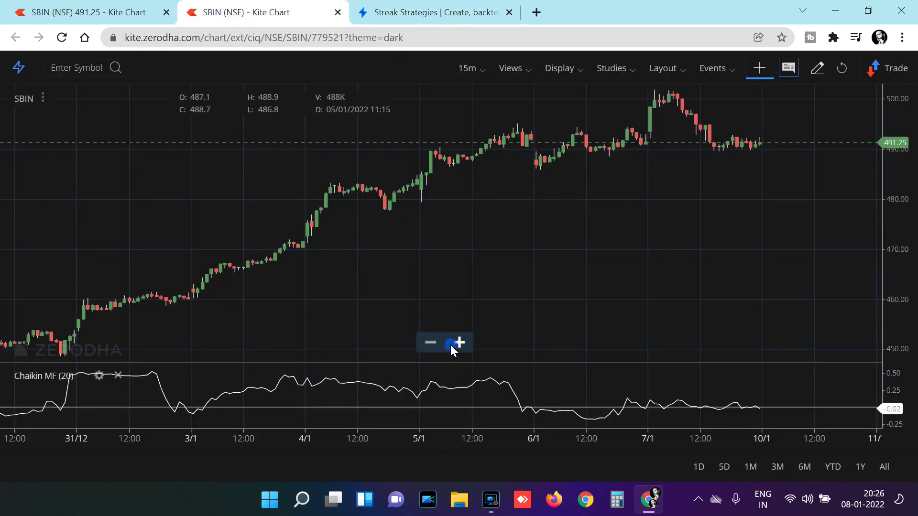
click(454, 345)
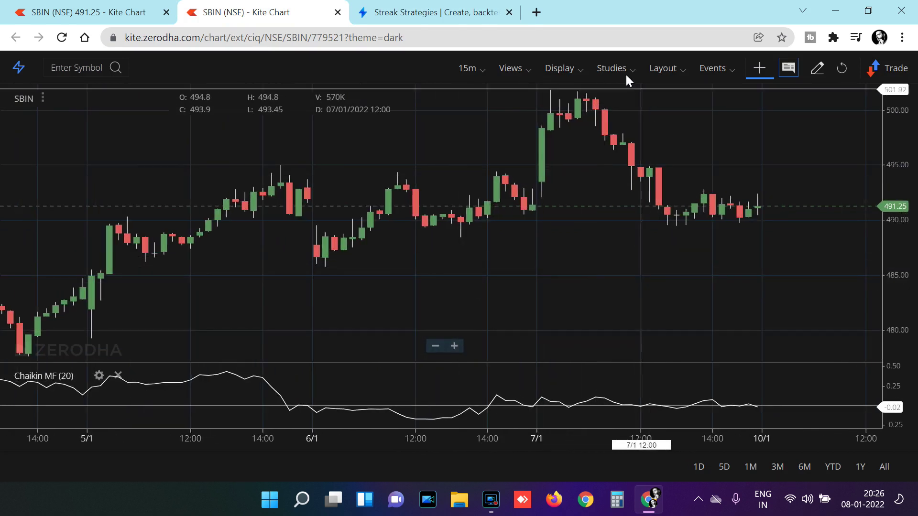
click(581, 69)
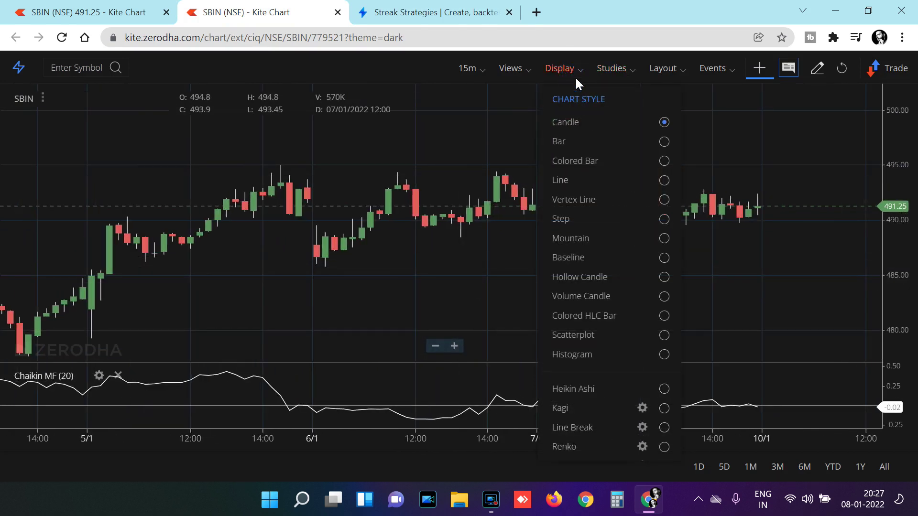
click(650, 386)
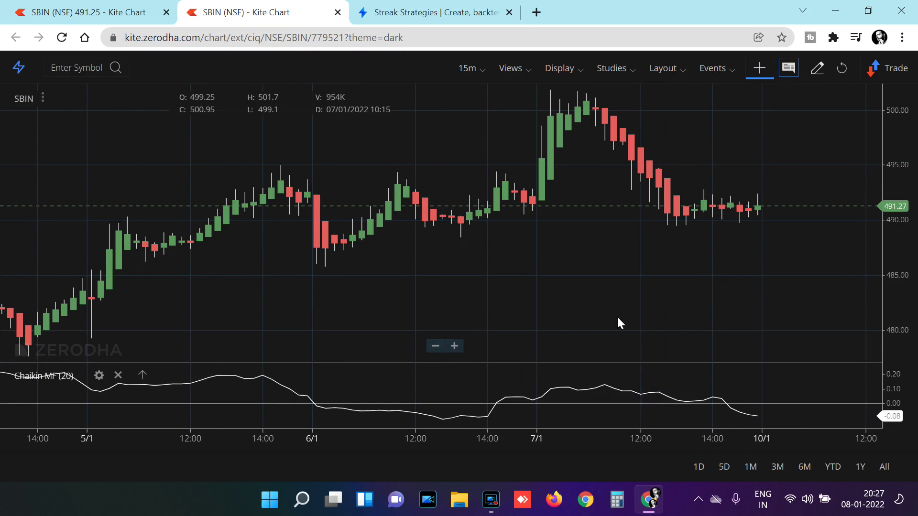
click(436, 344)
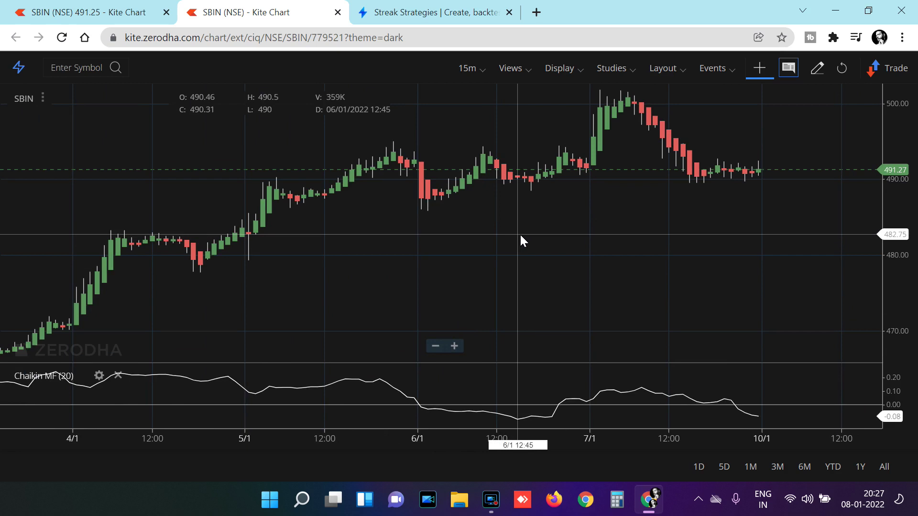
Step: Return to the Streak strategy page and set the candle interval to 15 minutes and the holding type to CNC/NRML
click(445, 13)
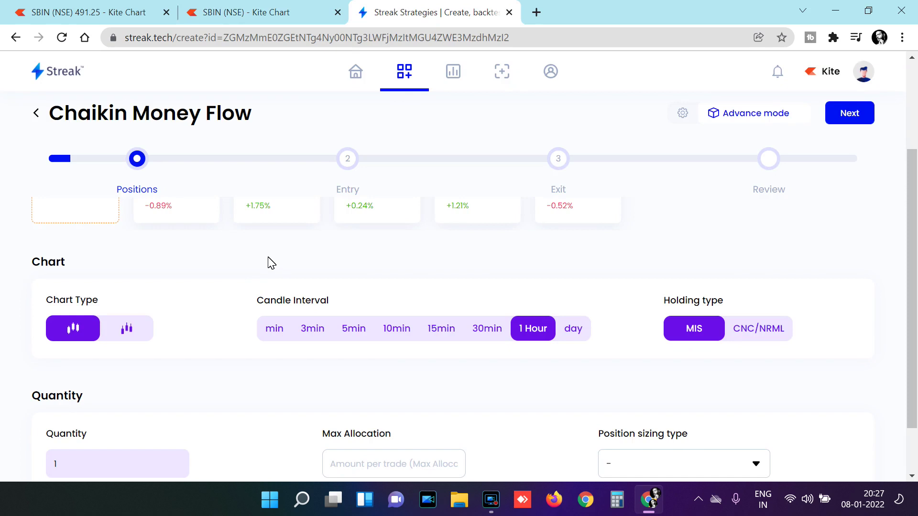
click(440, 328)
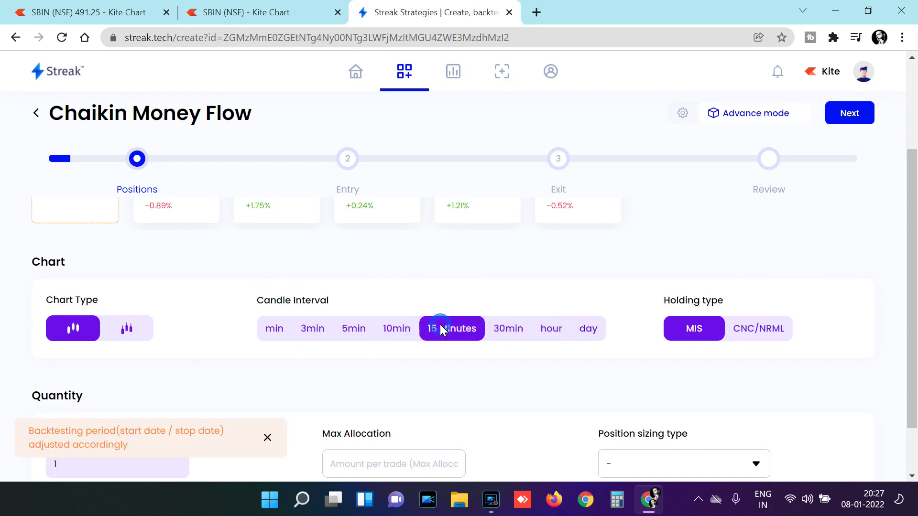
click(740, 329)
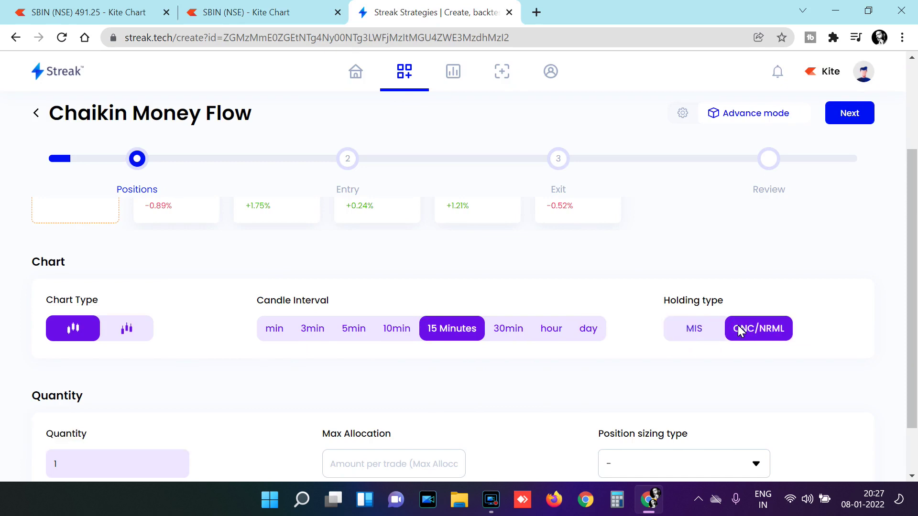
Step: Set quantity to 100, position sizing to Capital based and max allocation to 50000, and proceed to the Entry stage
scroll(783, 315, down, 2)
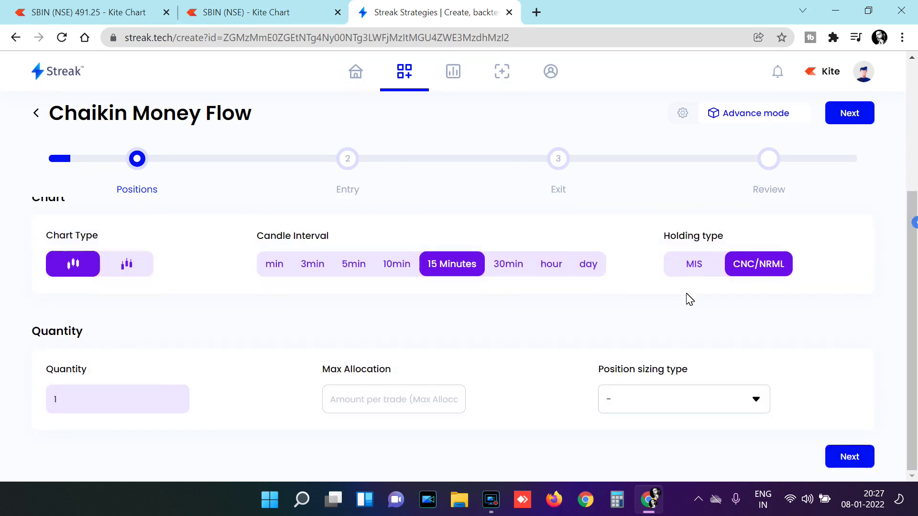
click(111, 400)
click(602, 391)
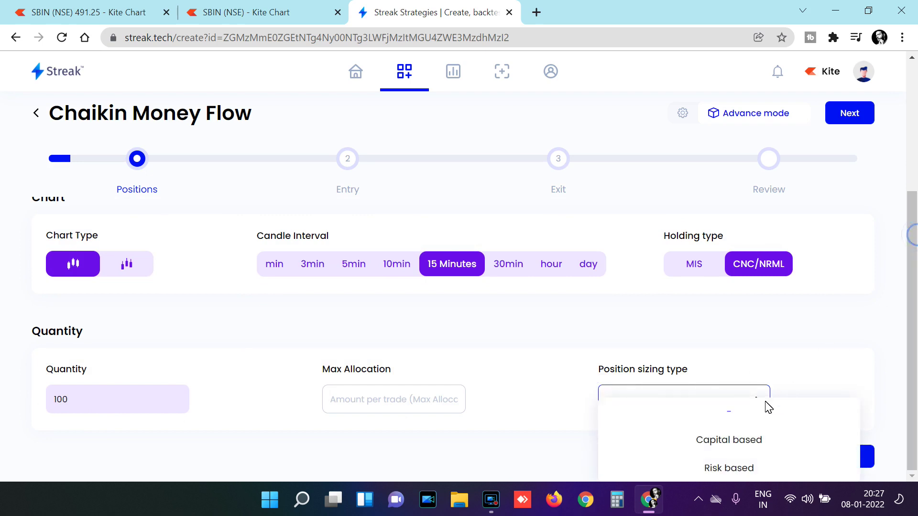
click(742, 439)
click(419, 401)
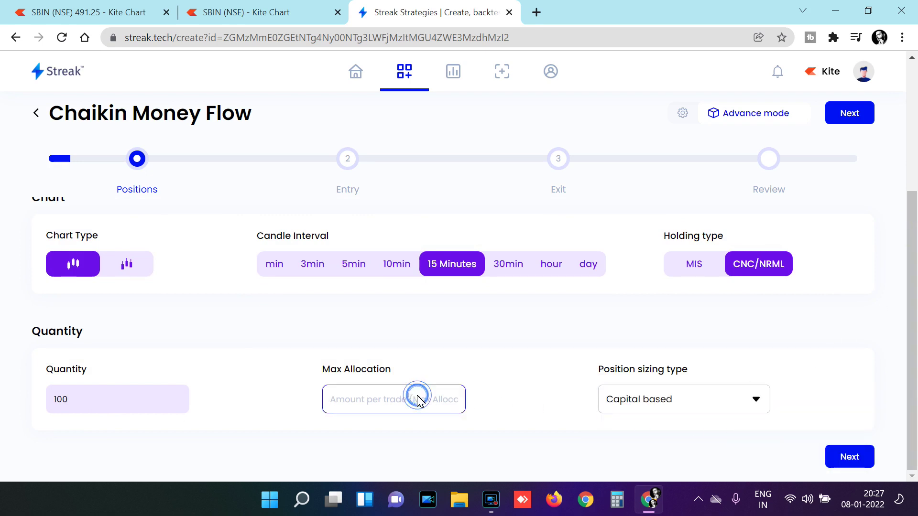
text(50000)
click(428, 437)
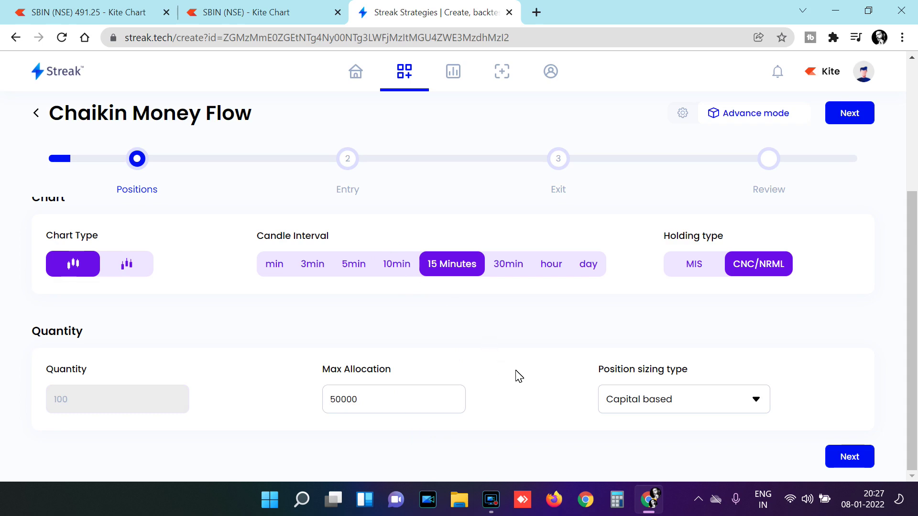
click(832, 454)
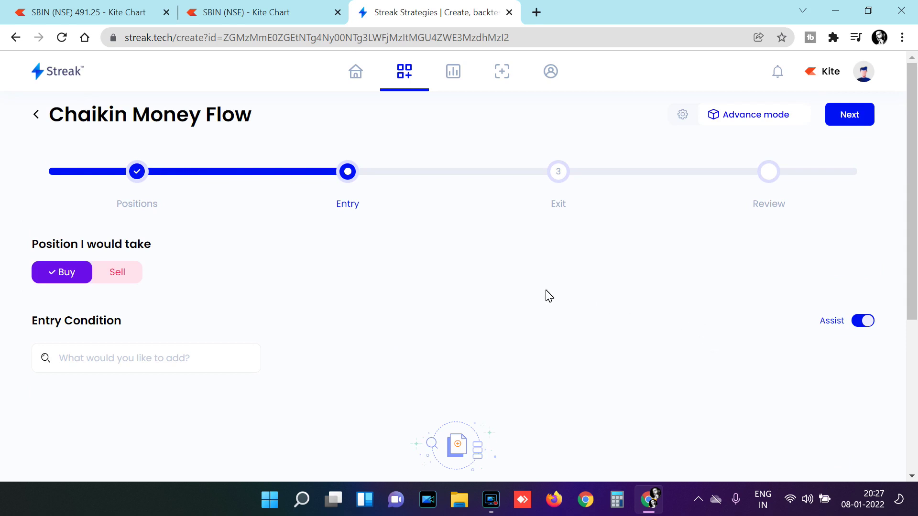
Step: Add the Chaikin Money Flow indicator with period 20 and offset 0 to the entry condition
click(154, 361)
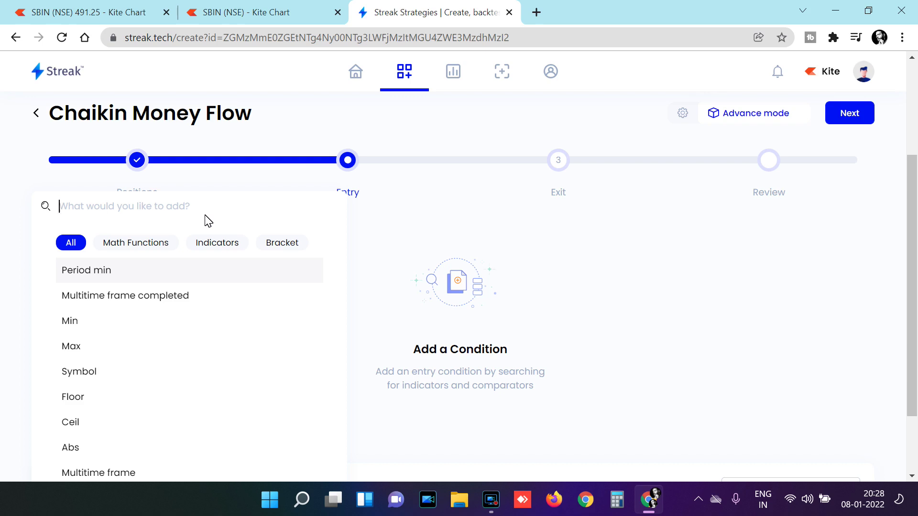
text(chai)
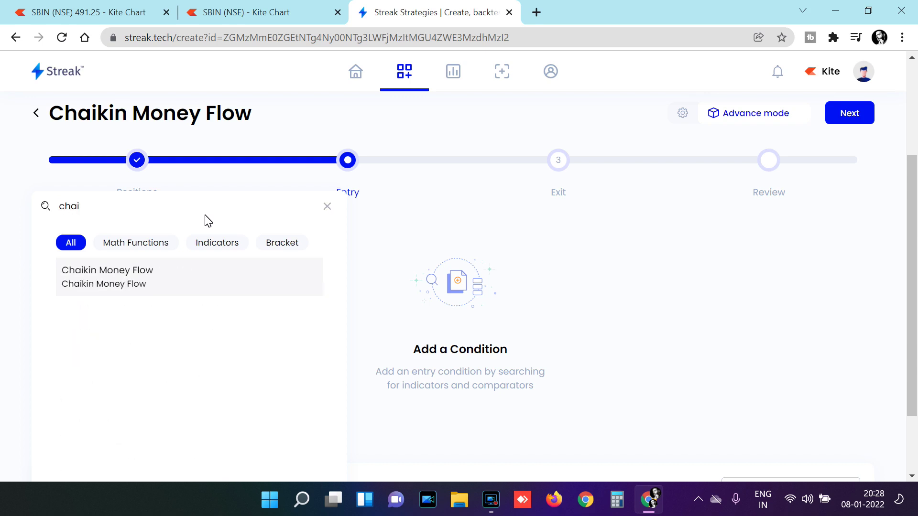
click(165, 284)
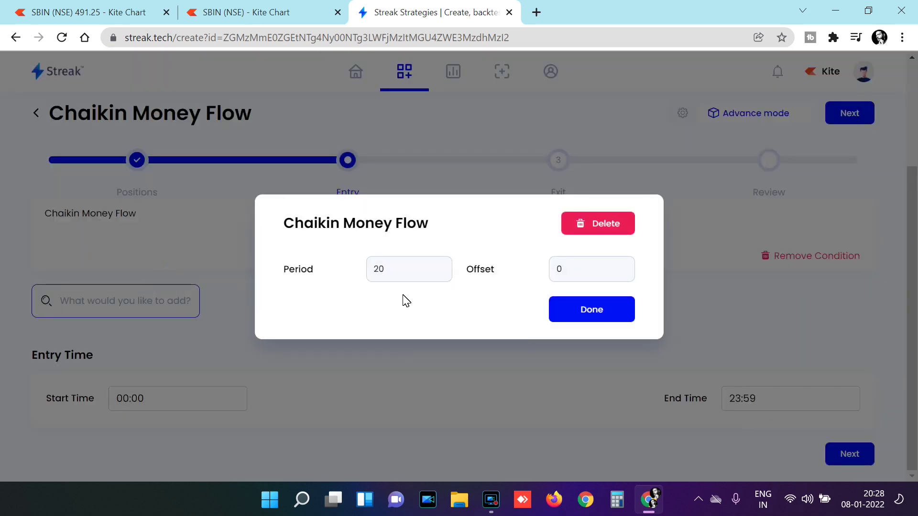
click(568, 312)
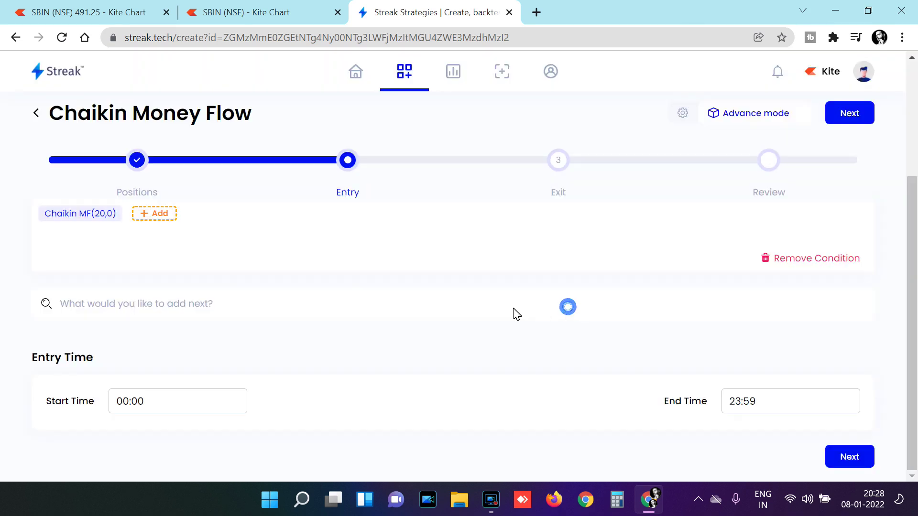
Step: Extend the entry condition with the crosses above comparator and a Number operand
click(159, 217)
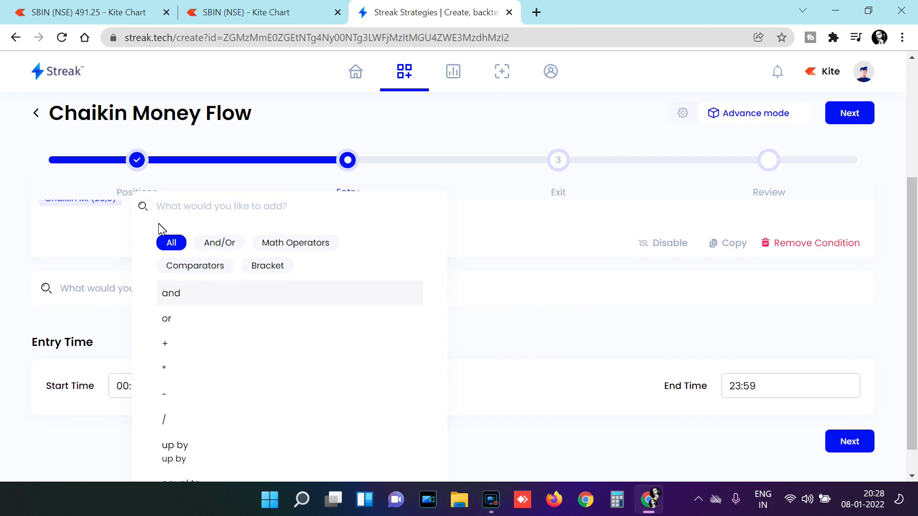
text(cro)
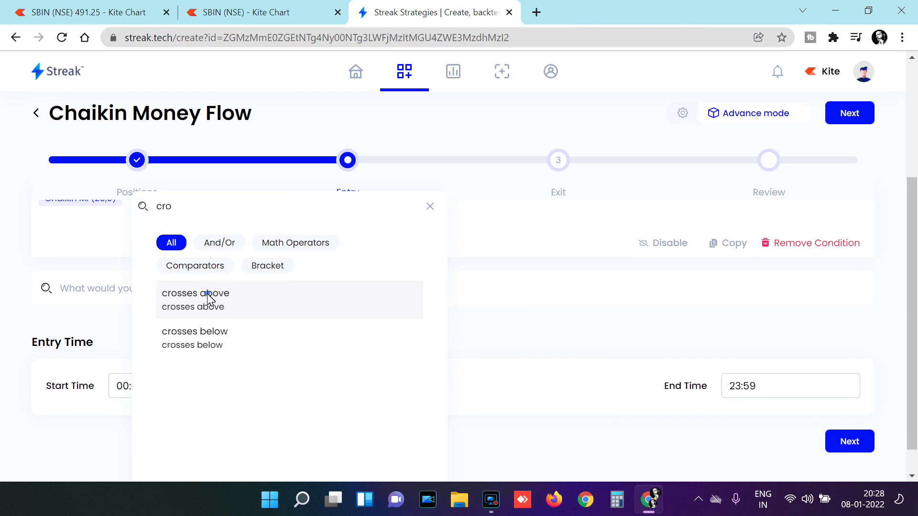
click(209, 298)
click(238, 215)
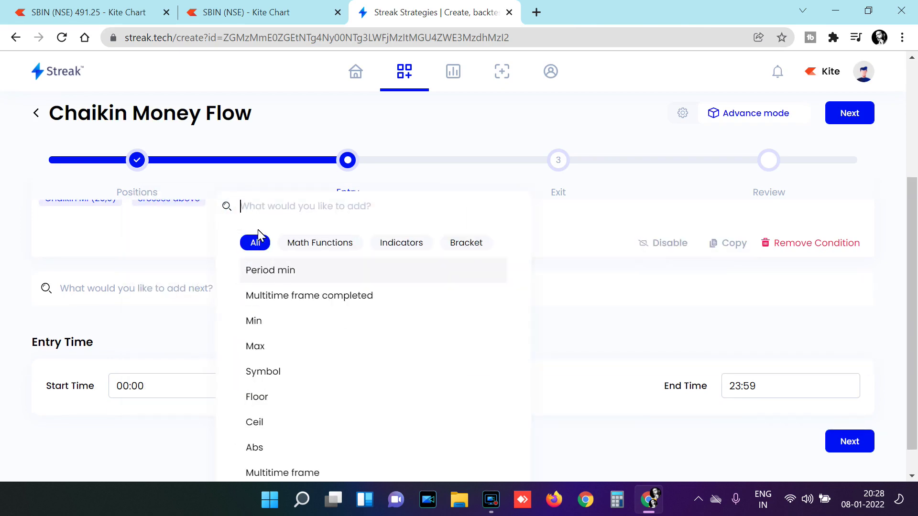
text(num)
click(270, 280)
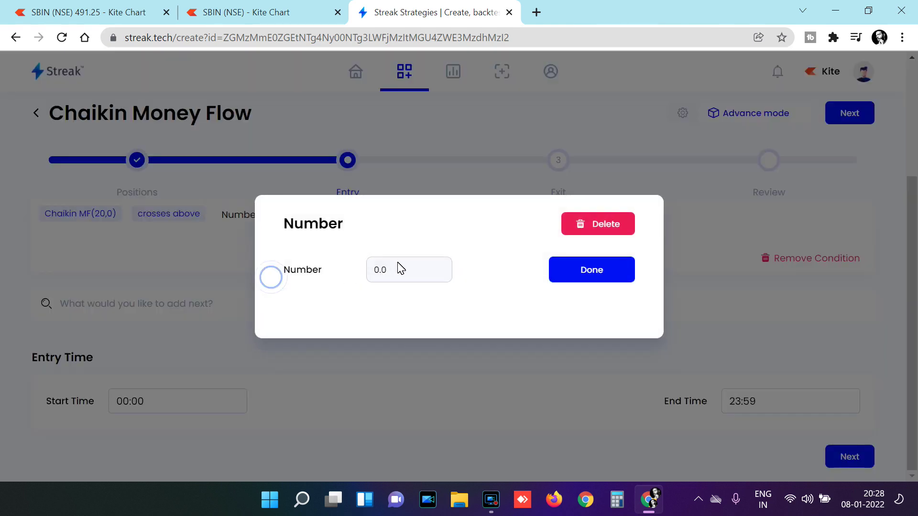
Step: Switch to the SBIN Kite chart and set its chart style to Candle
click(305, 14)
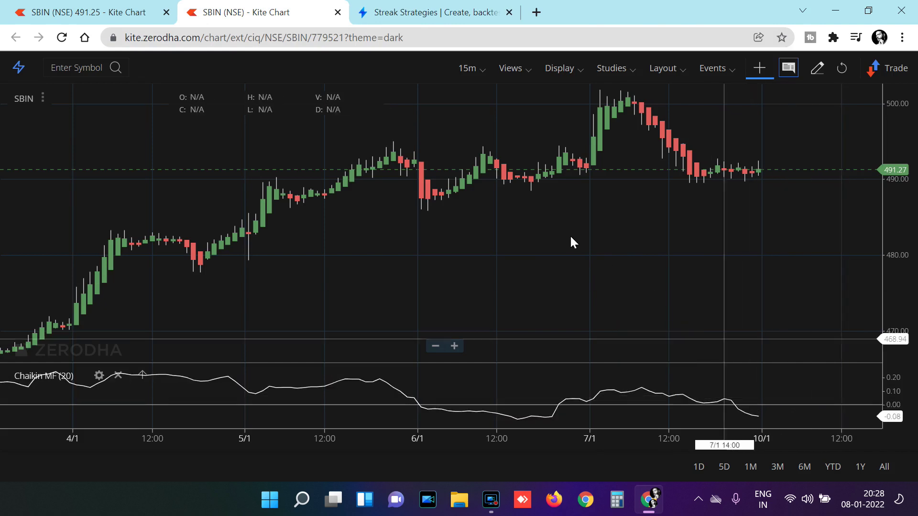
click(609, 68)
click(574, 76)
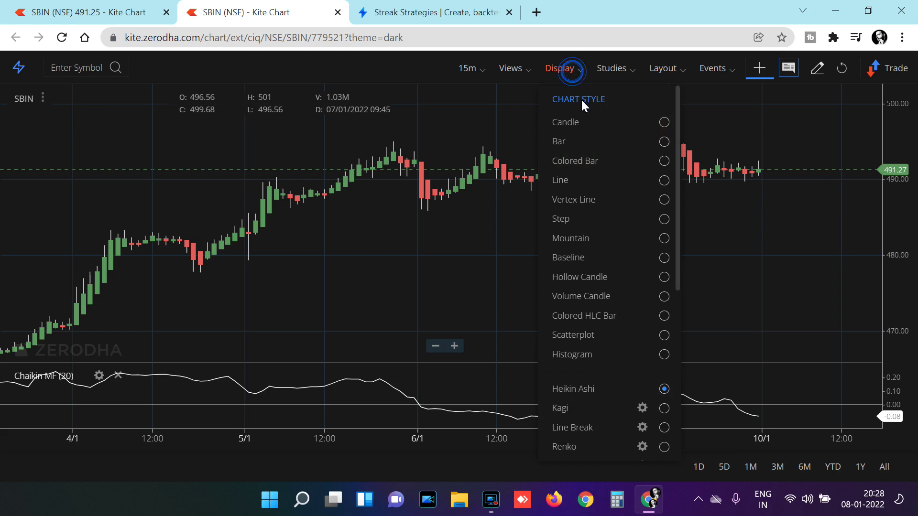
click(589, 115)
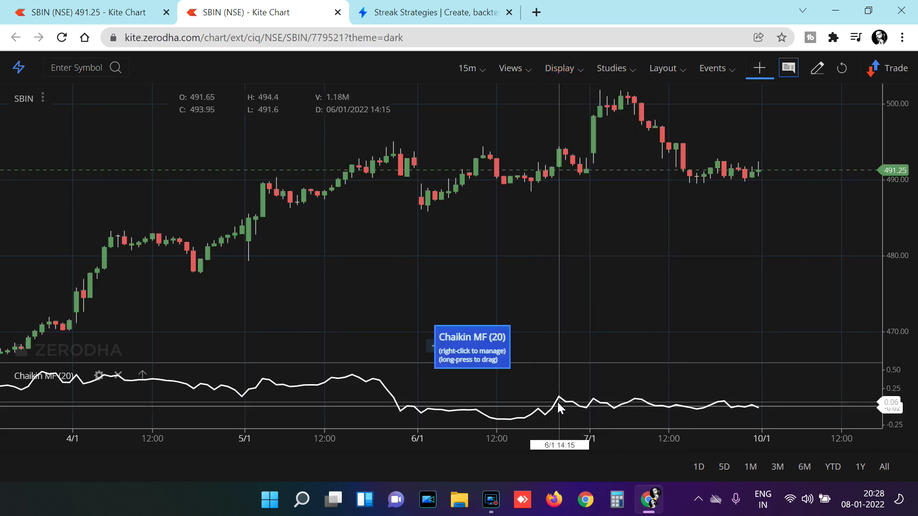
Step: Return to the Streak strategy, proceed to the Exit stage and set stop loss to 2.5% and target profit to 8%
key(ctrl+Tab)
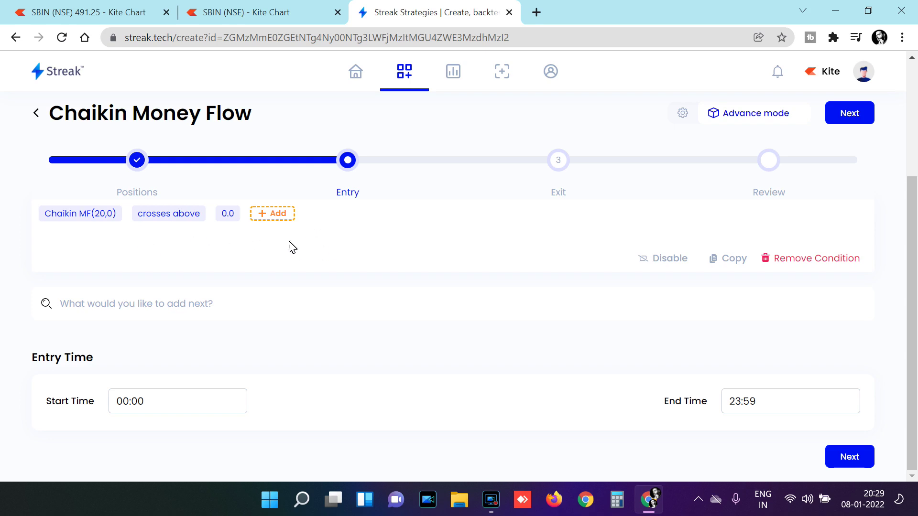
click(849, 457)
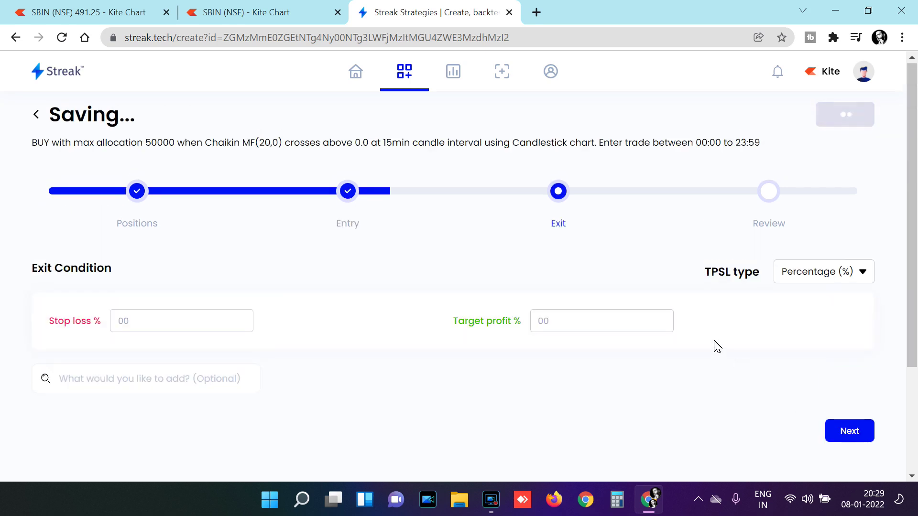
click(161, 324)
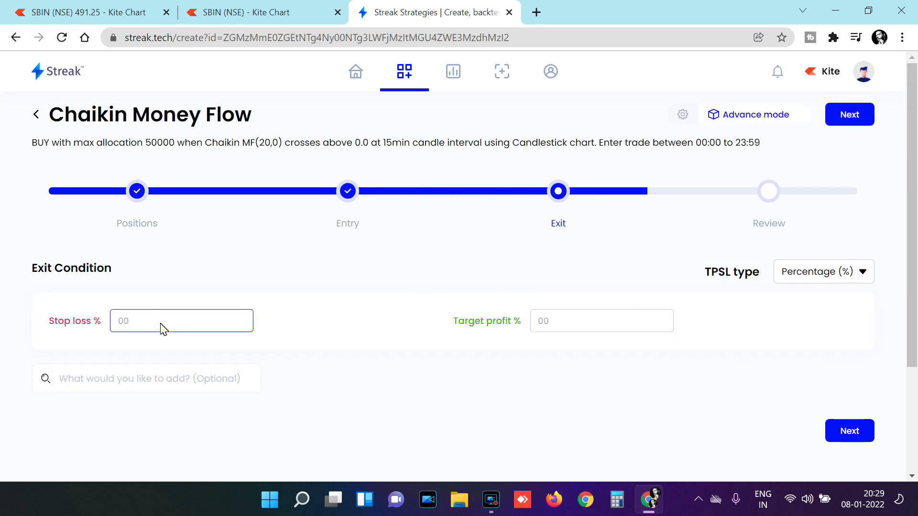
text(2.5)
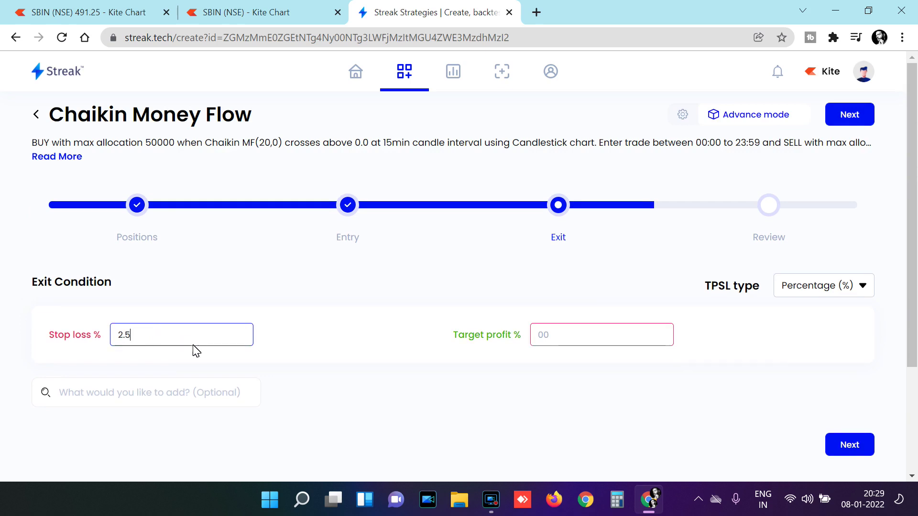
click(588, 339)
text(8)
click(588, 370)
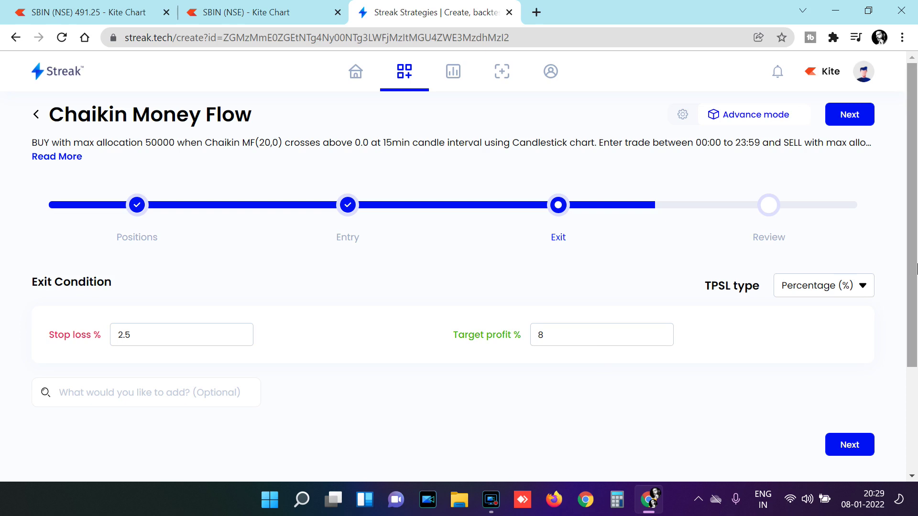
Step: Open the optional exit condition search, and examine the Chaikin MF line's zero crossings and earlier price history on the SBIN Kite chart
drag(912, 261, 915, 336)
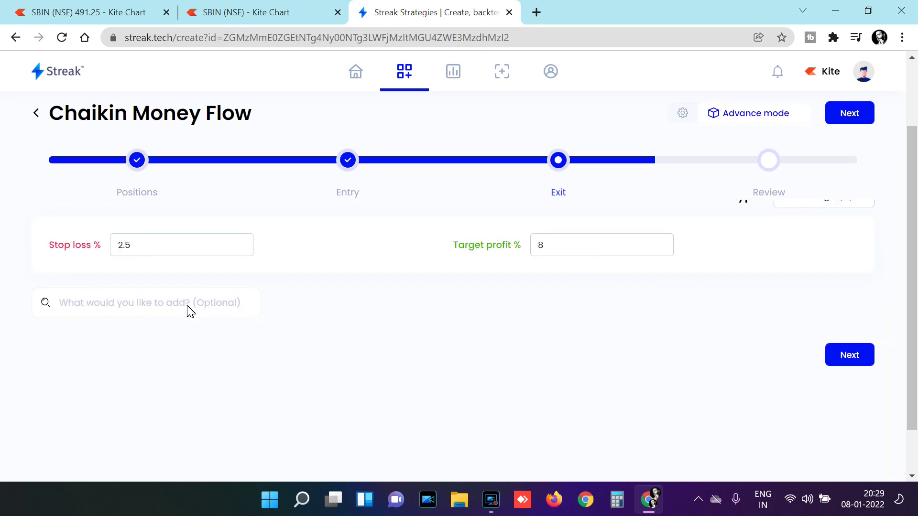
click(190, 312)
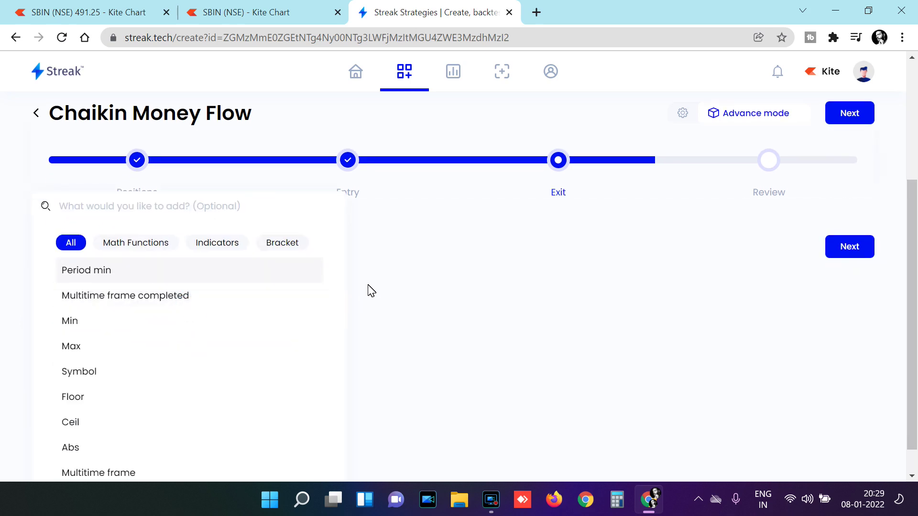
click(250, 10)
click(779, 258)
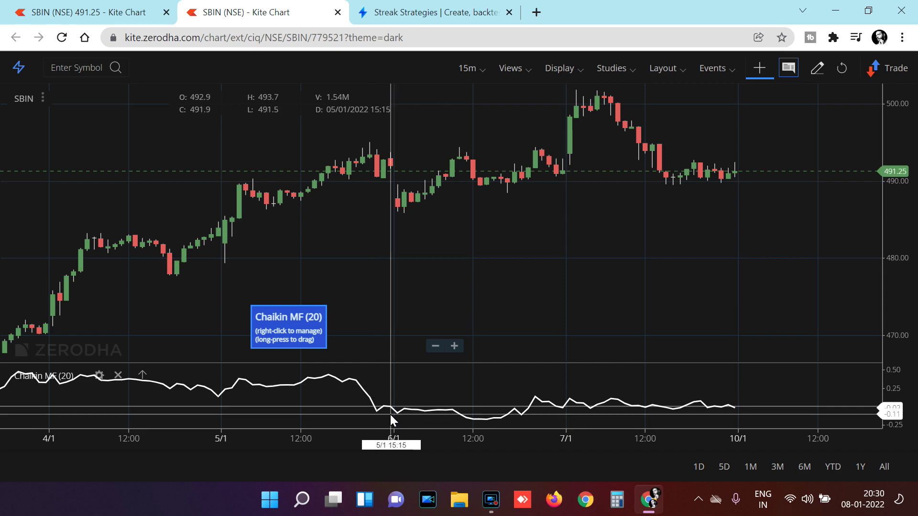
drag(344, 302, 543, 303)
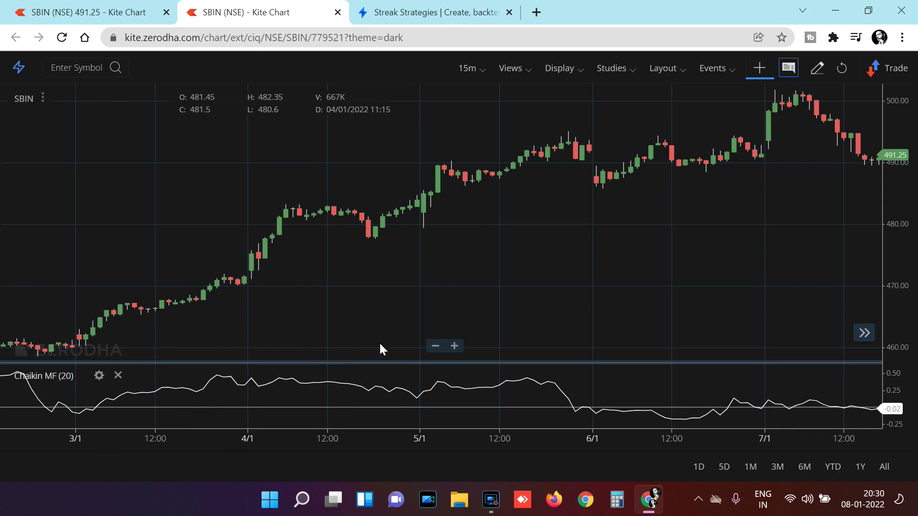
Step: Return to the Streak strategy and add Chaikin Money Flow with period 20 and offset 0 to the exit condition
click(403, 8)
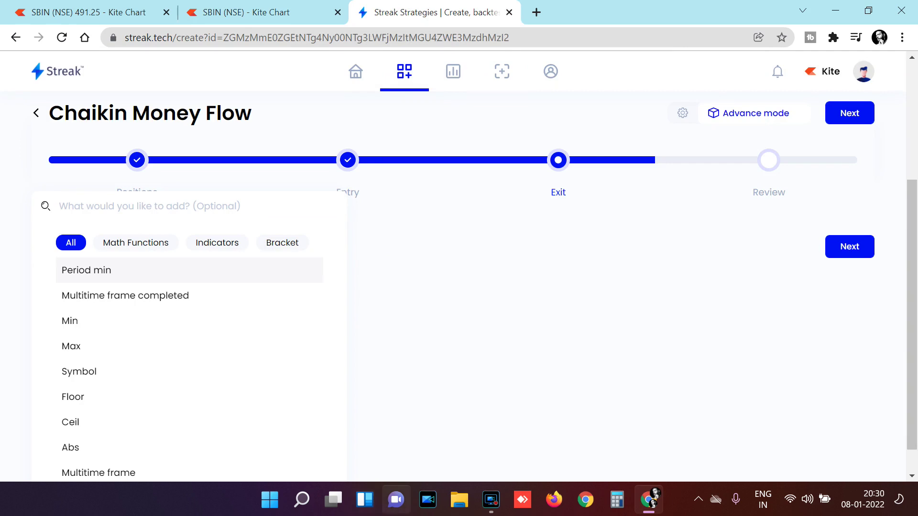
text(chai)
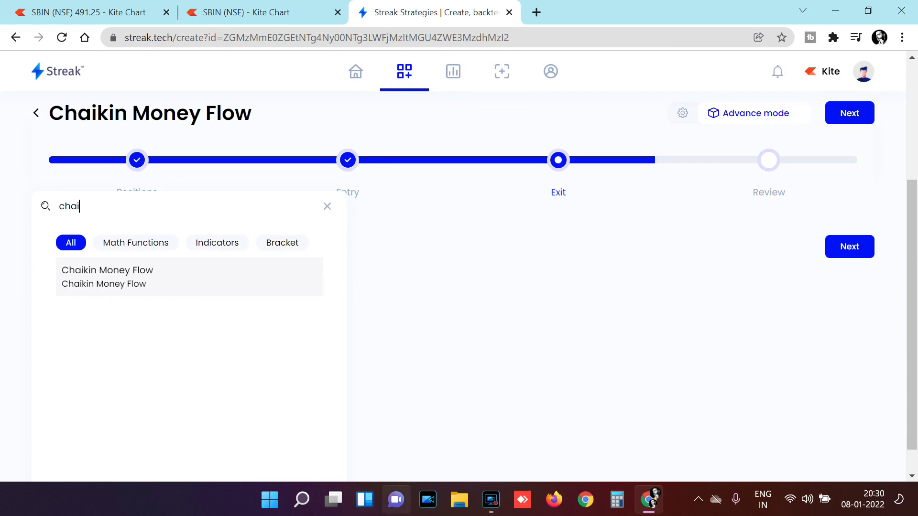
click(142, 280)
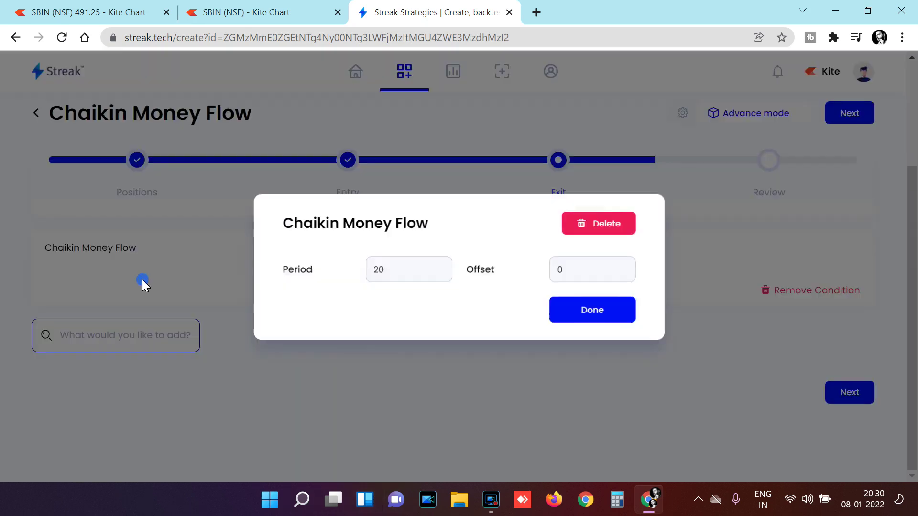
click(592, 310)
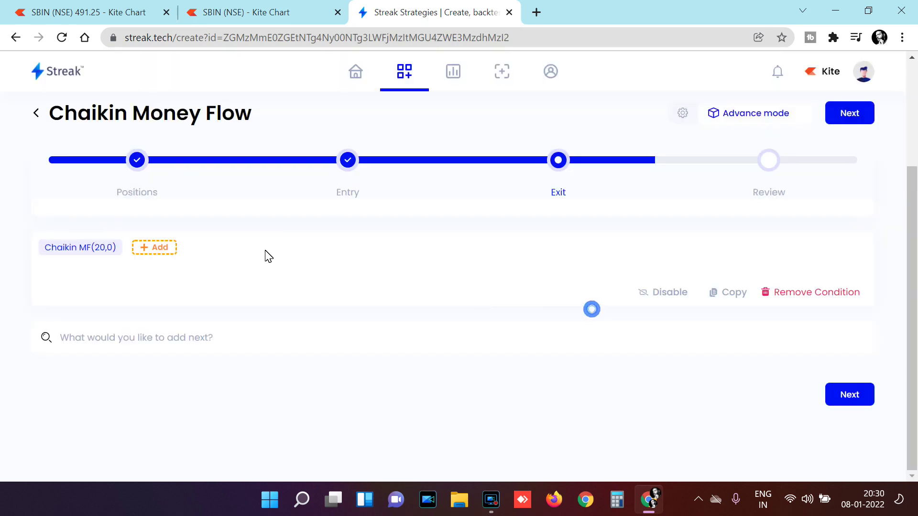
Step: Complete the exit condition with the crosses below comparator and the number 0.40
click(156, 249)
text(cr)
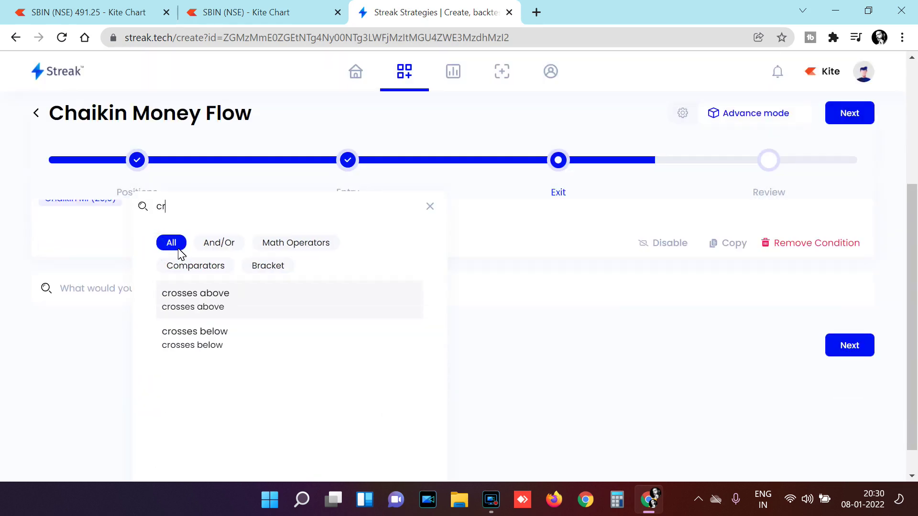
click(231, 346)
click(226, 248)
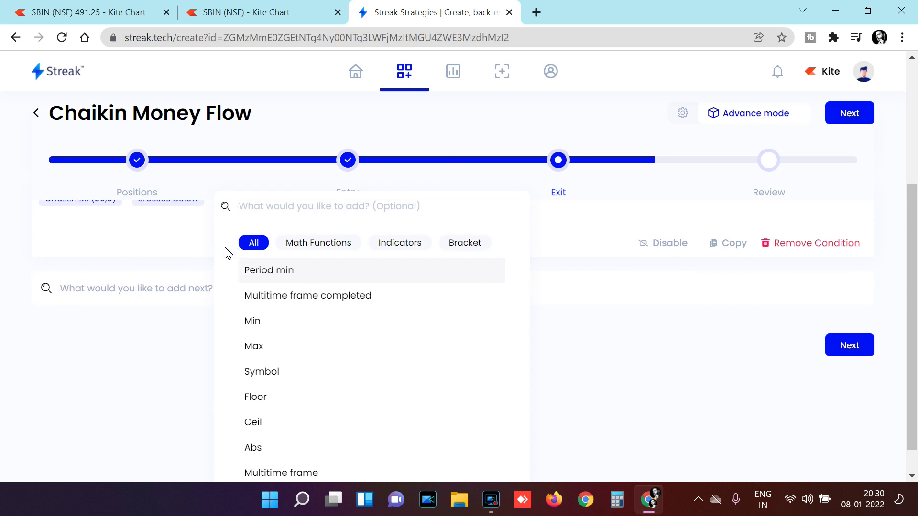
text(numb)
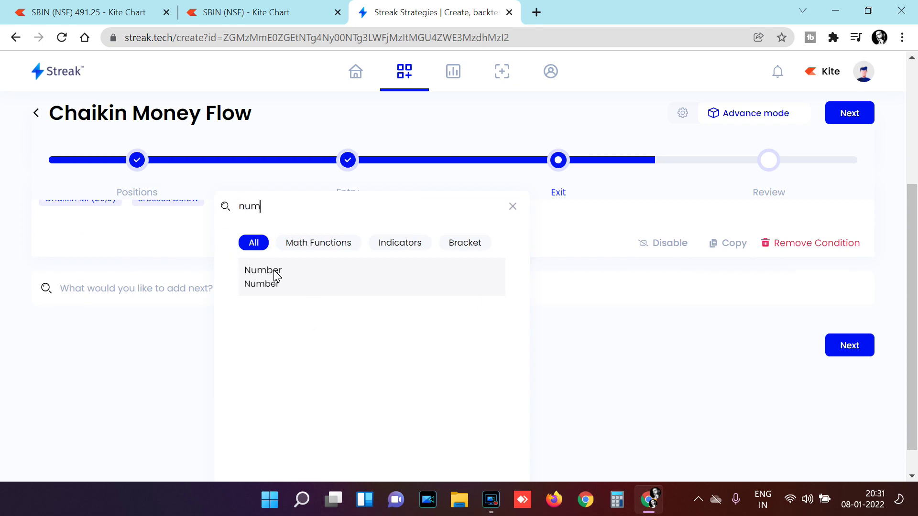
click(275, 271)
click(408, 276)
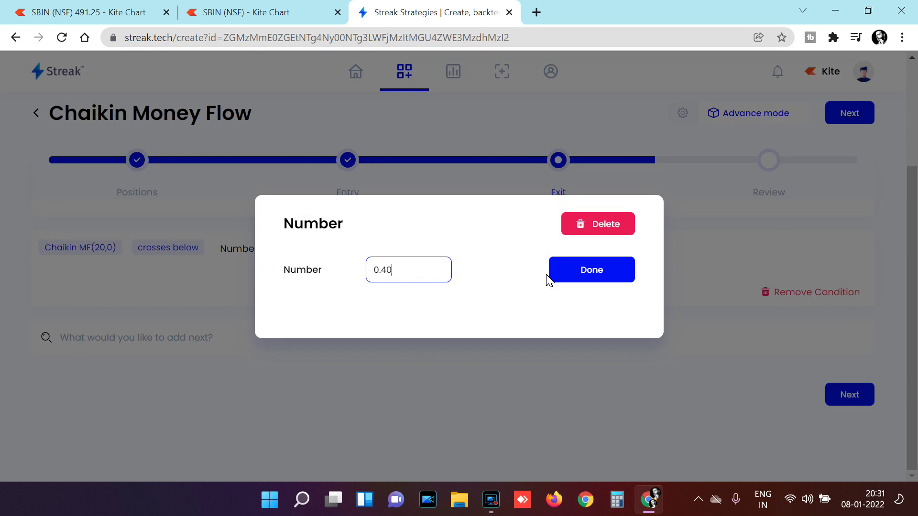
click(610, 270)
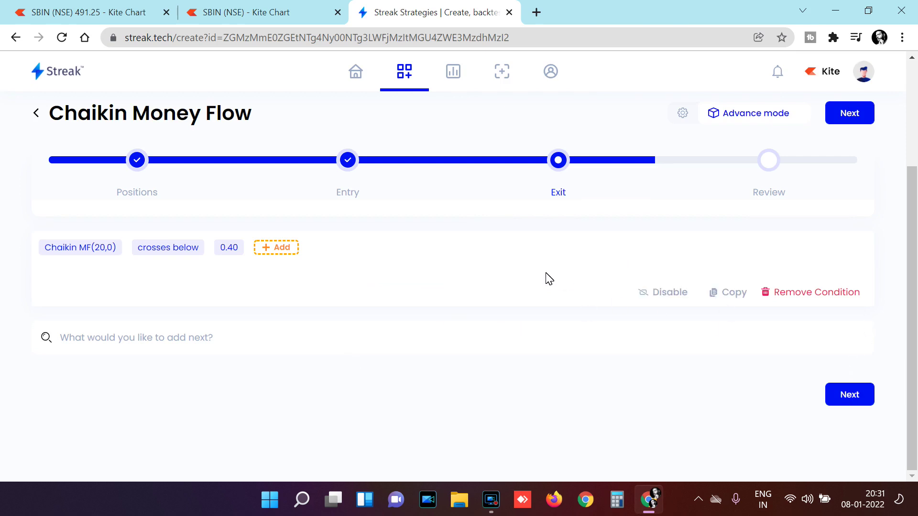
Step: Proceed to the Review stage, check the strategy settings, and save and backtest the strategy
click(853, 395)
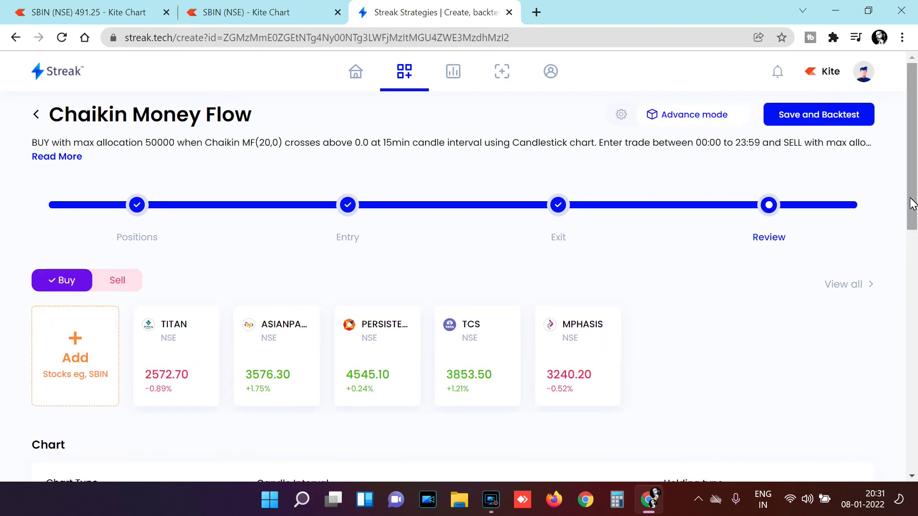
scroll(910, 201, down, 1)
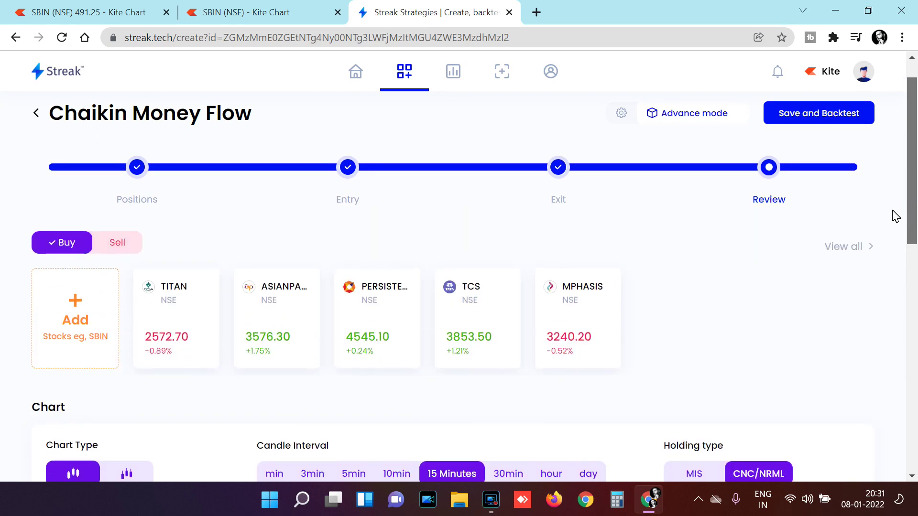
scroll(895, 216, down, 3)
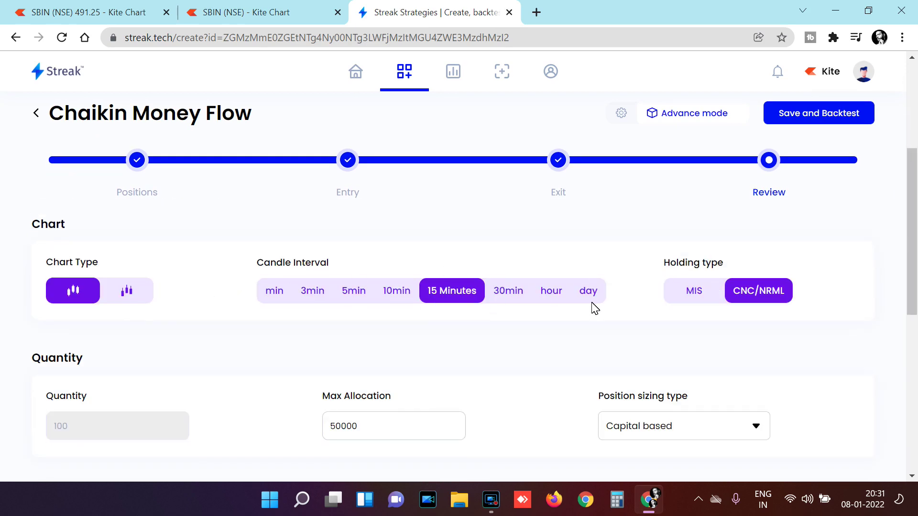
drag(912, 188, 915, 296)
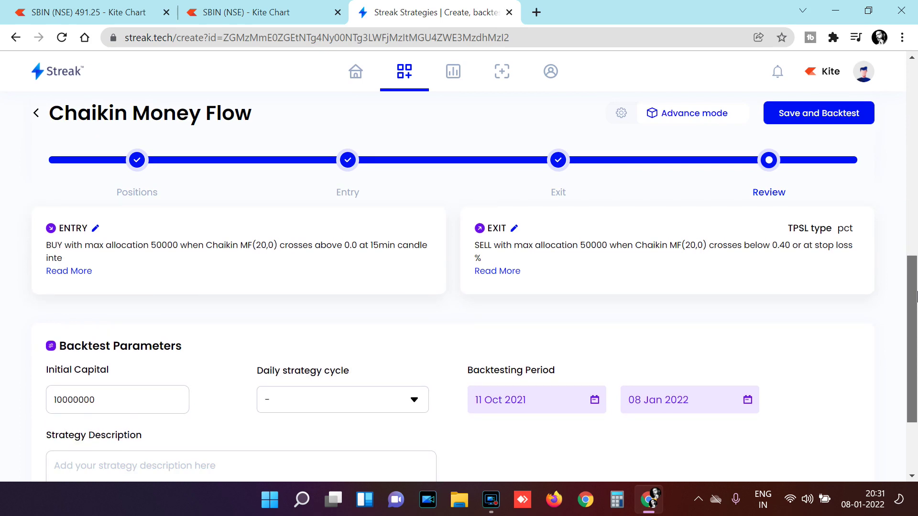
scroll(915, 296, down, 3)
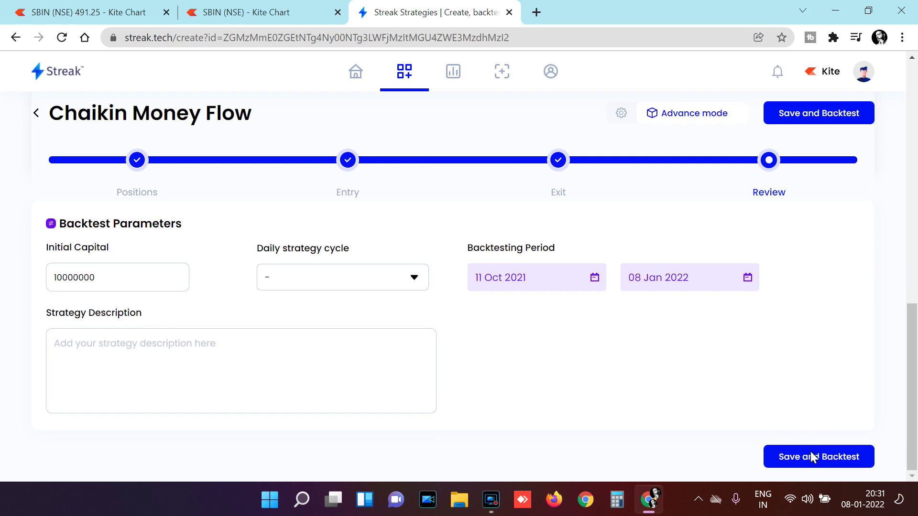
click(813, 458)
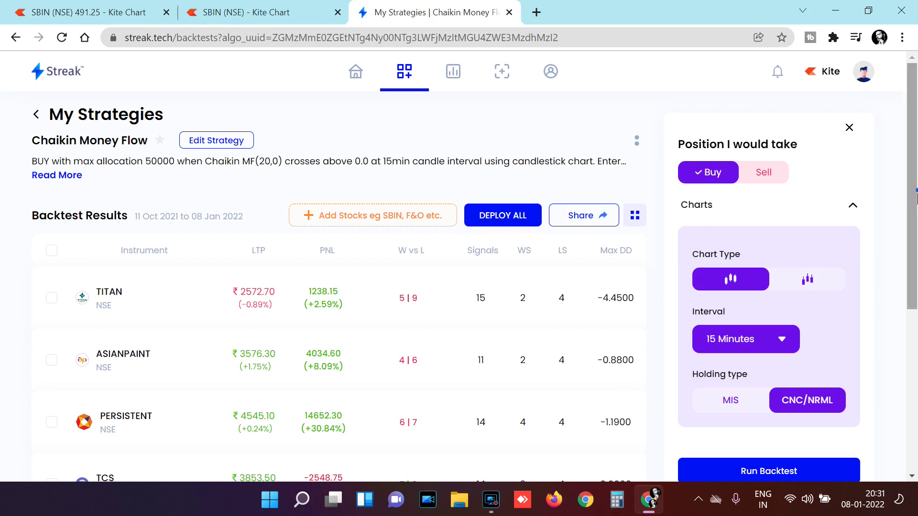
Step: Examine the per-stock backtest results for the five stocks, the backtest date range and the cumulative backtest P&L
scroll(907, 349, down, 6)
scroll(907, 348, down, 1)
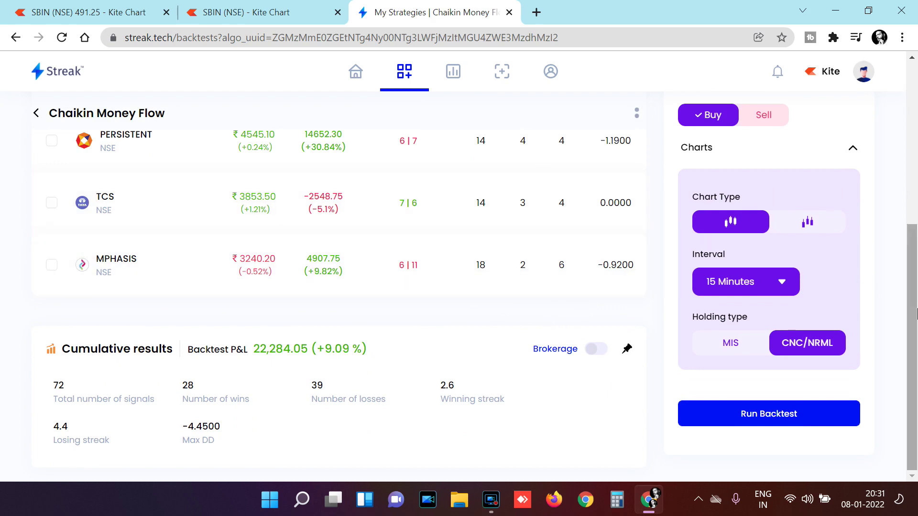
scroll(916, 315, up, 3)
scroll(916, 320, down, 3)
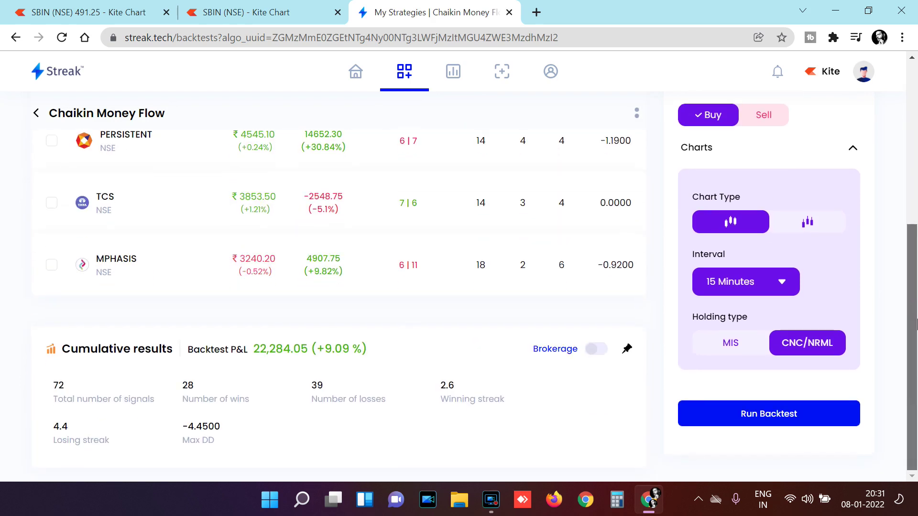
drag(321, 358, 379, 349)
click(379, 348)
scroll(912, 265, up, 1)
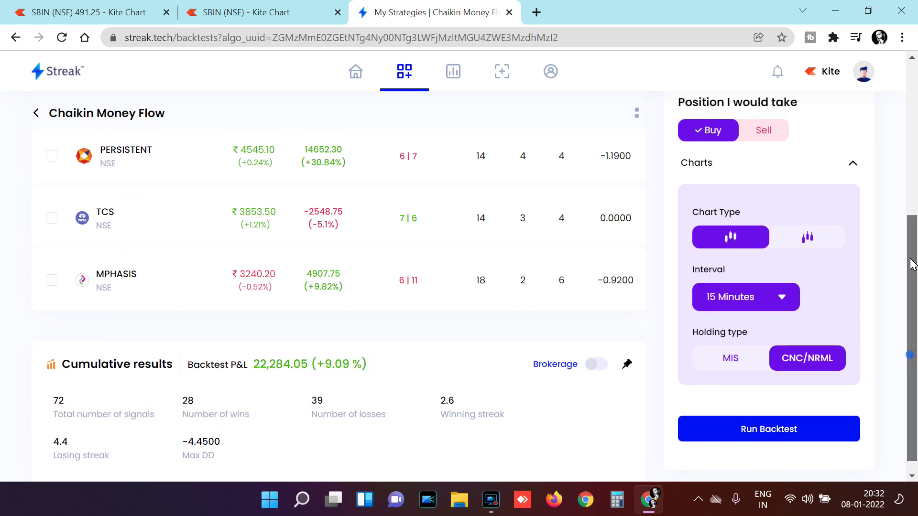
scroll(912, 265, up, 5)
drag(156, 225, 219, 197)
click(220, 192)
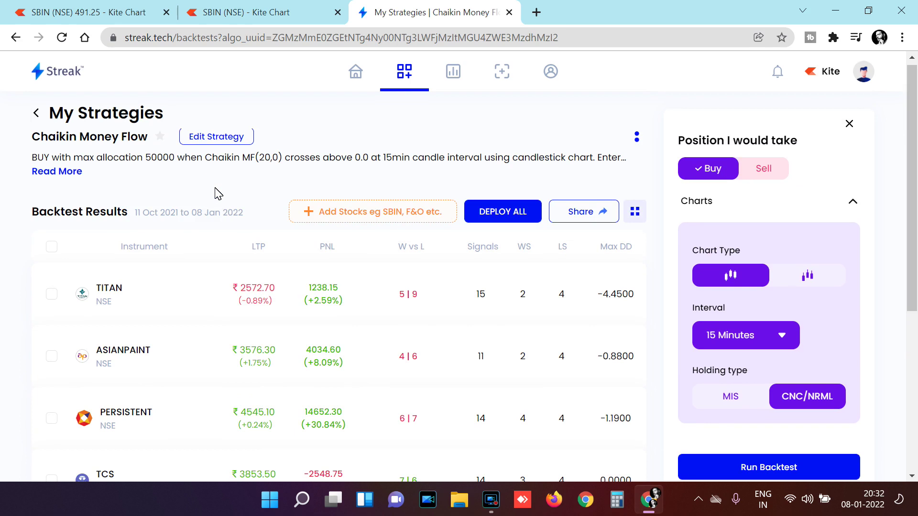
scroll(191, 212, down, 5)
drag(325, 353, 368, 364)
click(399, 338)
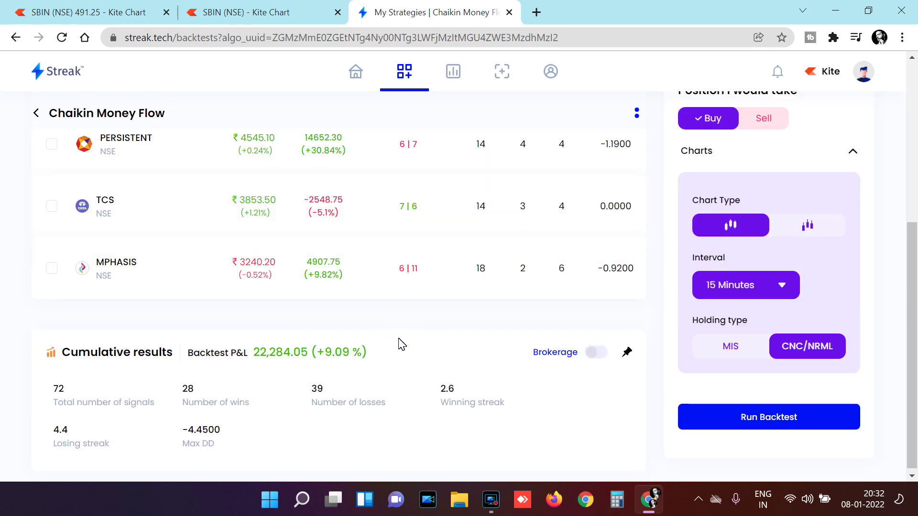
Step: Include brokerage in the cumulative results and compare the backtest P&L with and without it
click(591, 353)
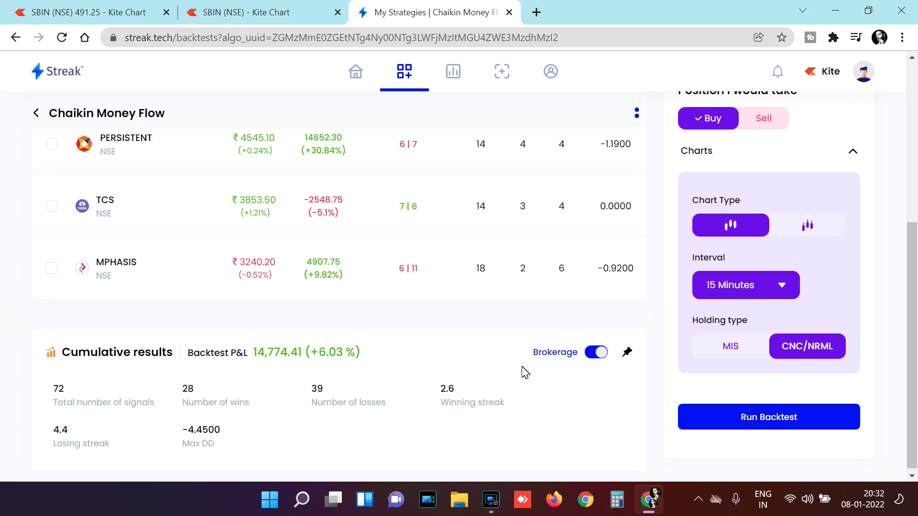
click(595, 354)
click(596, 354)
drag(316, 358, 359, 371)
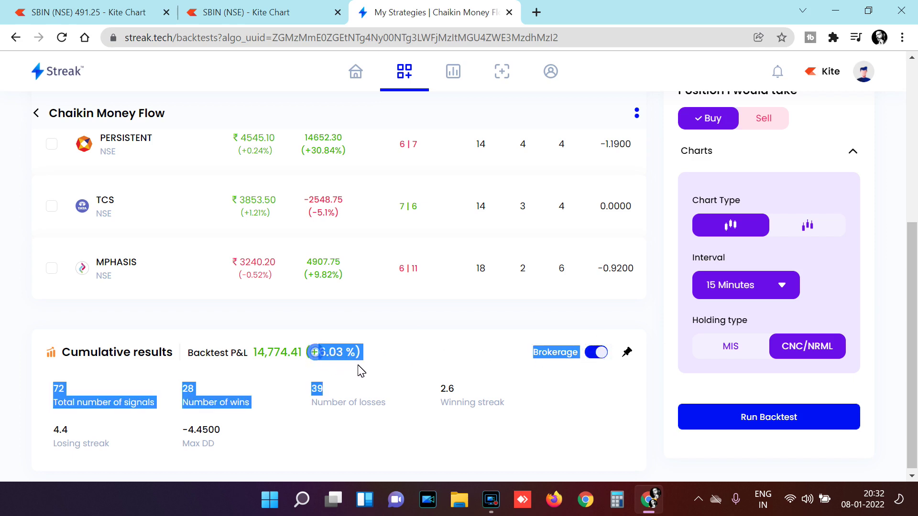
click(400, 345)
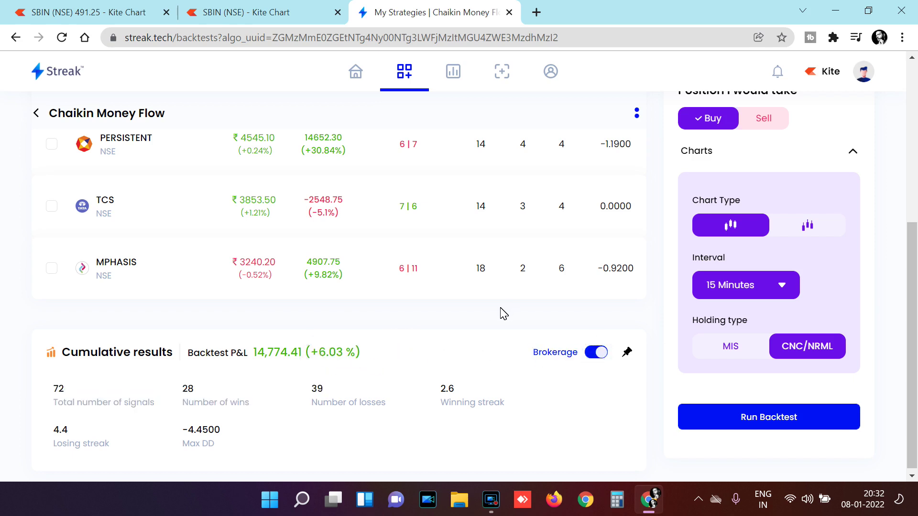
Step: Reopen the strategy for editing at the Exit stage and set the Chaikin MF crosses below number to 0
drag(911, 283, 901, 71)
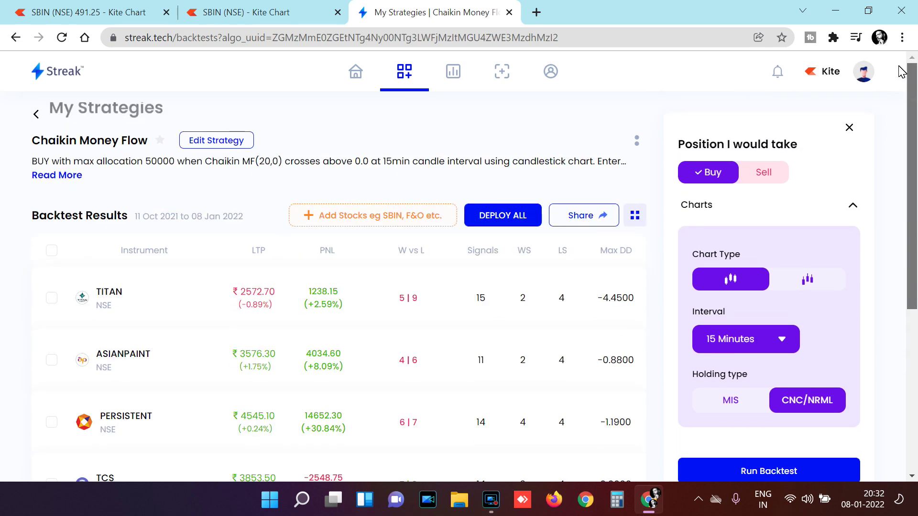
click(211, 139)
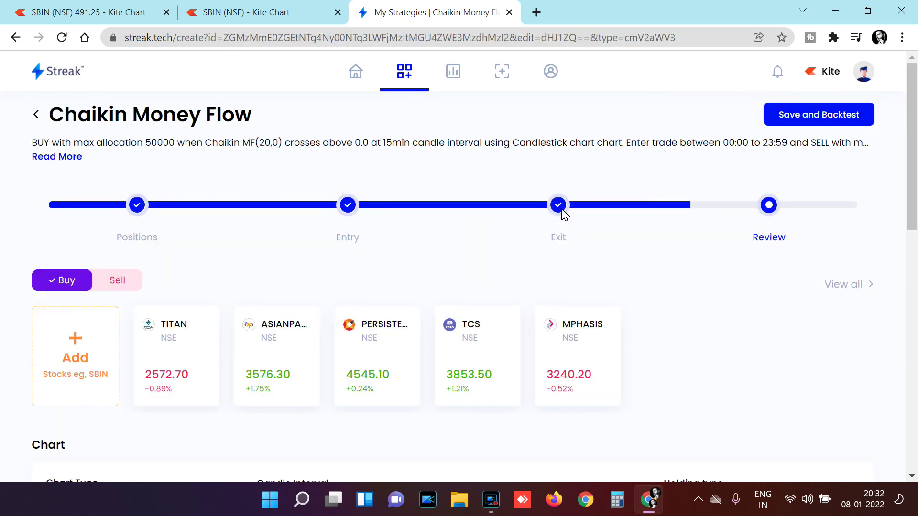
click(569, 218)
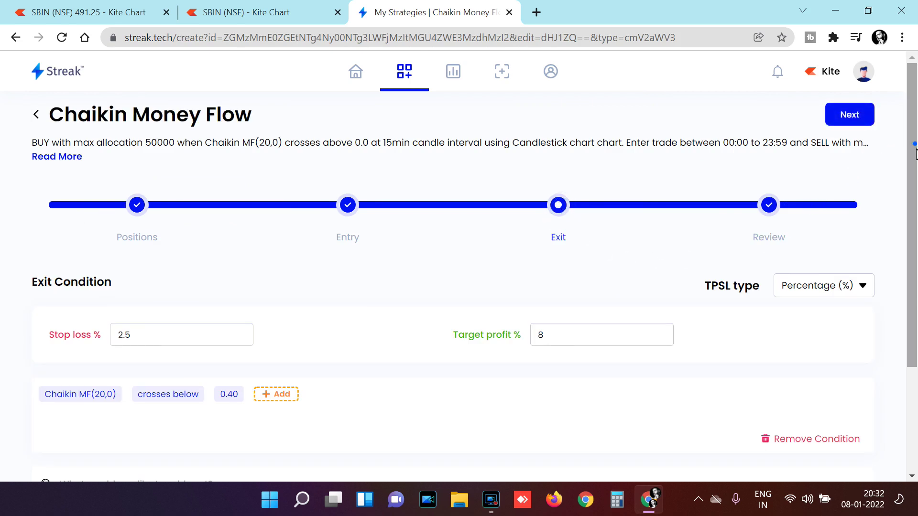
click(230, 349)
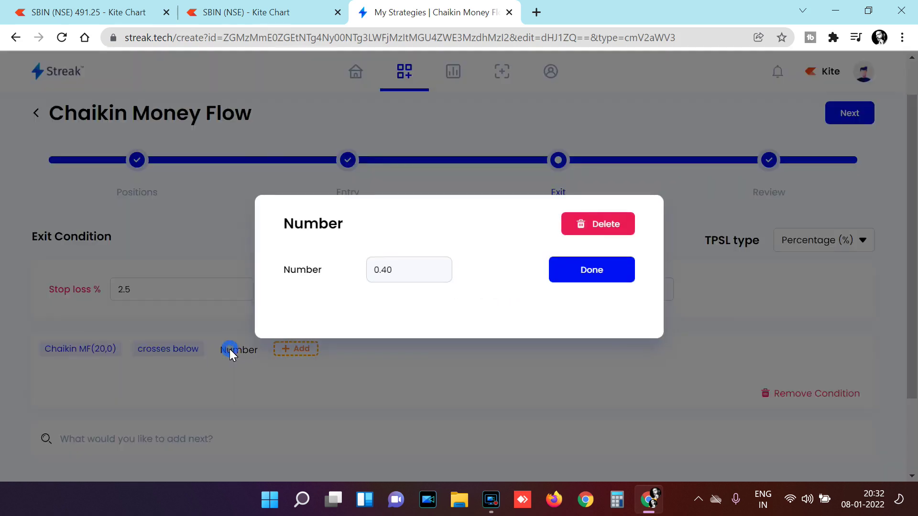
click(406, 271)
click(579, 271)
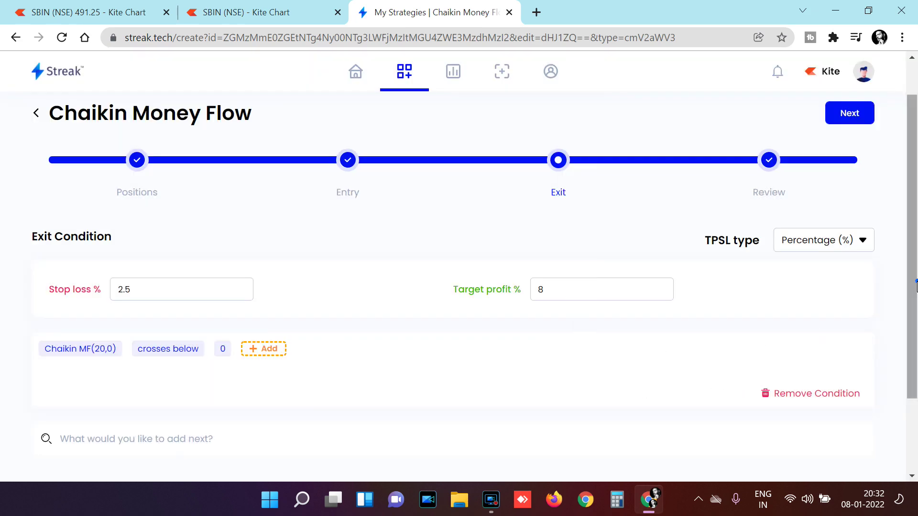
Step: Proceed to the Review stage, then save and backtest the strategy with the zero exit level
scroll(886, 416, down, 2)
click(849, 394)
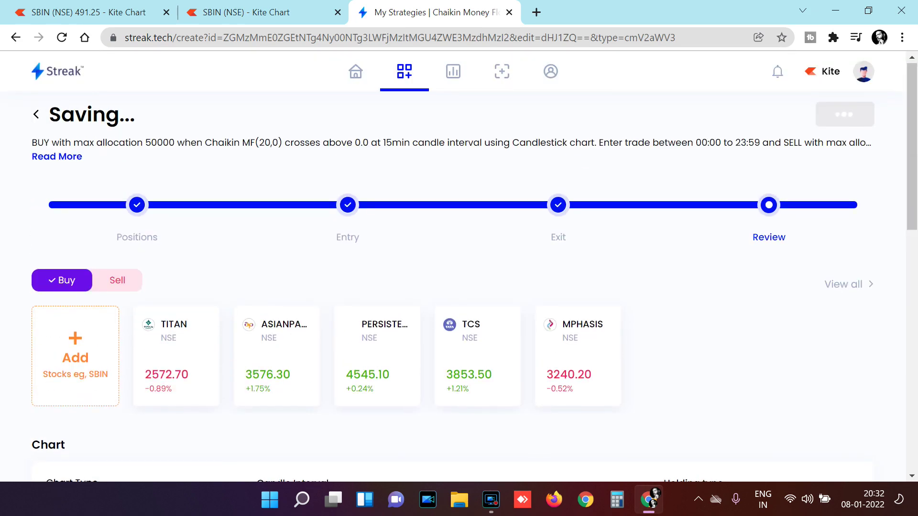
click(837, 119)
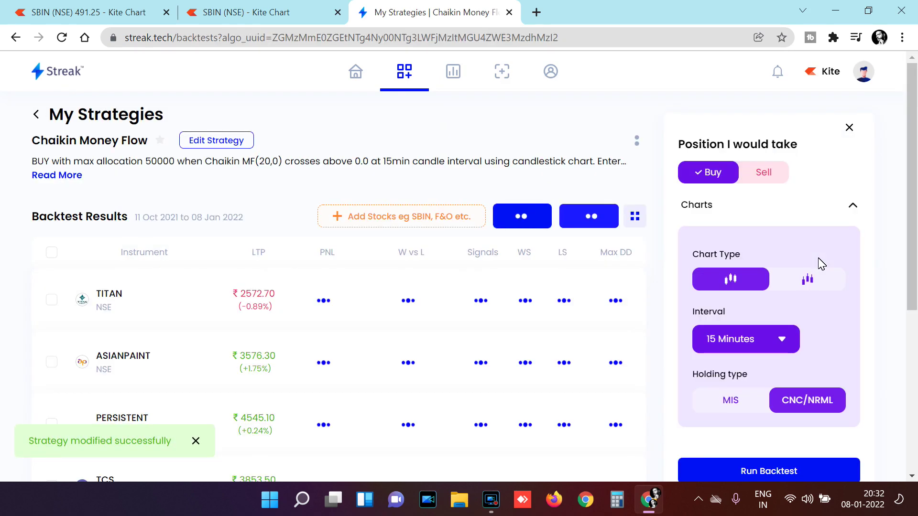
Step: Check the Chaikin MF line on the SBIN Kite chart, then examine the Streak backtest results with brokerage included
click(249, 11)
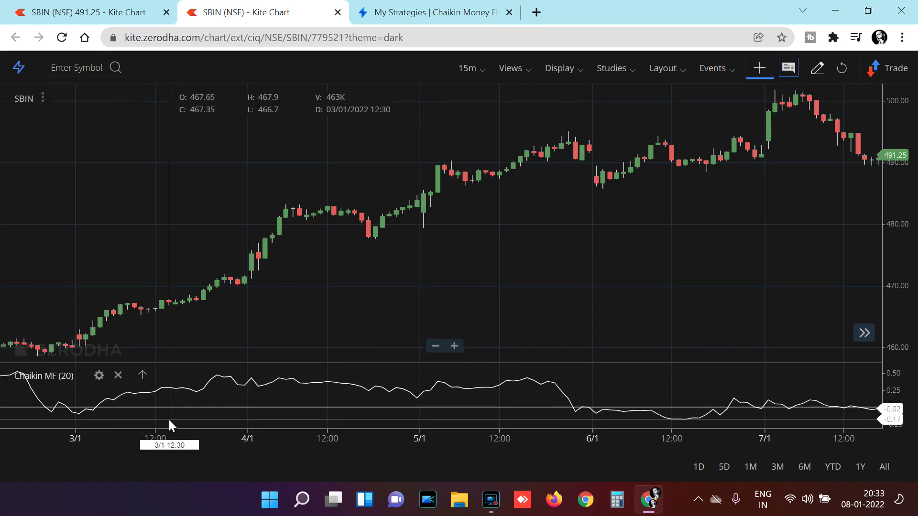
click(384, 11)
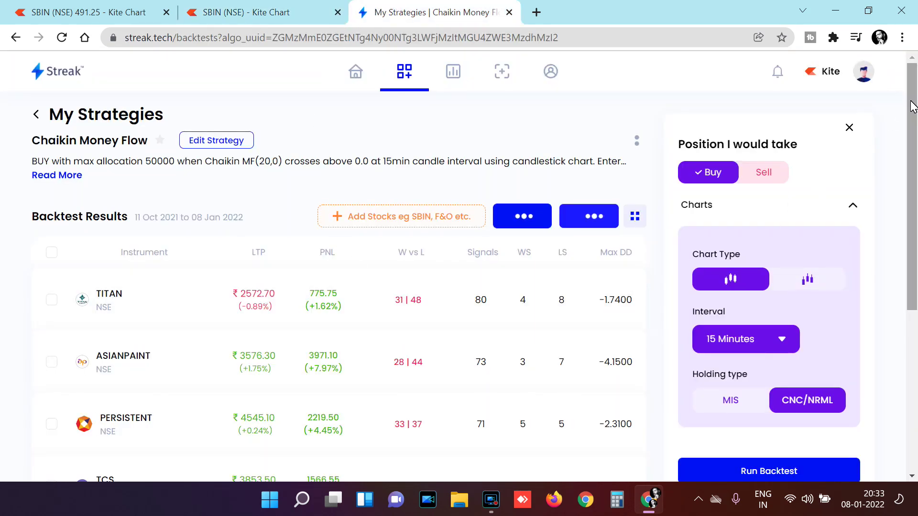
drag(909, 100, 913, 152)
scroll(901, 260, down, 5)
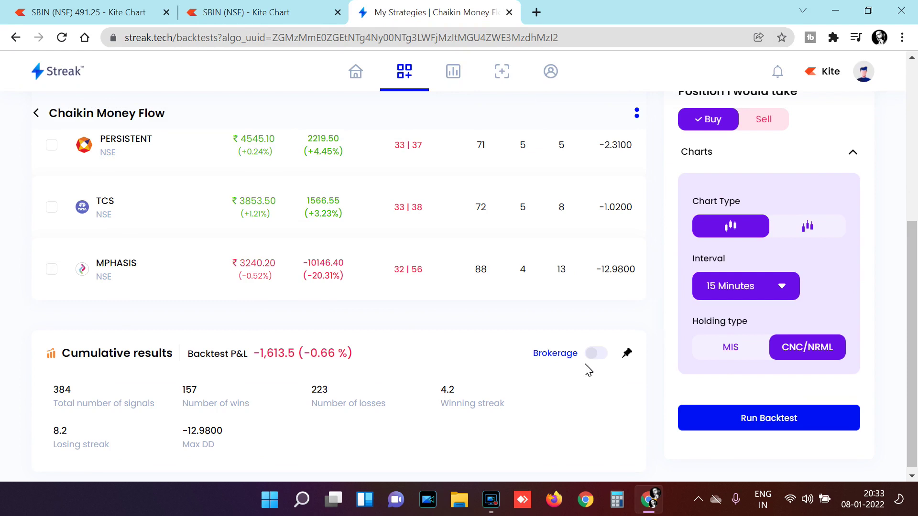
click(596, 353)
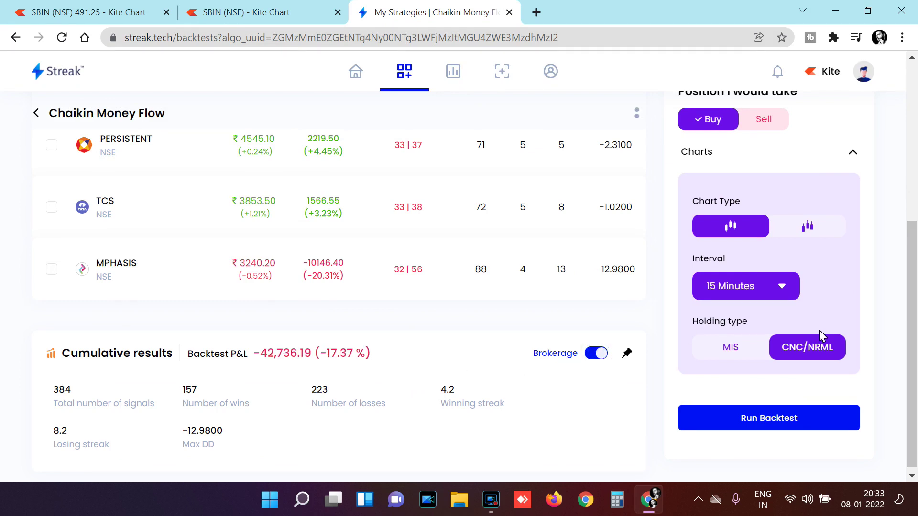
Step: Edit the strategy again and set the number in the Chaikin MF crosses below exit condition to 0.4
drag(913, 311, 911, 179)
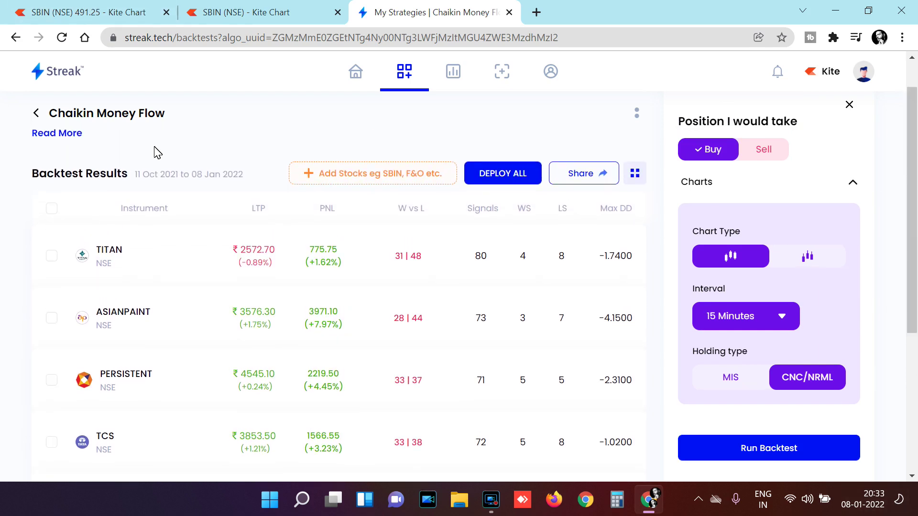
scroll(335, 287, up, 2)
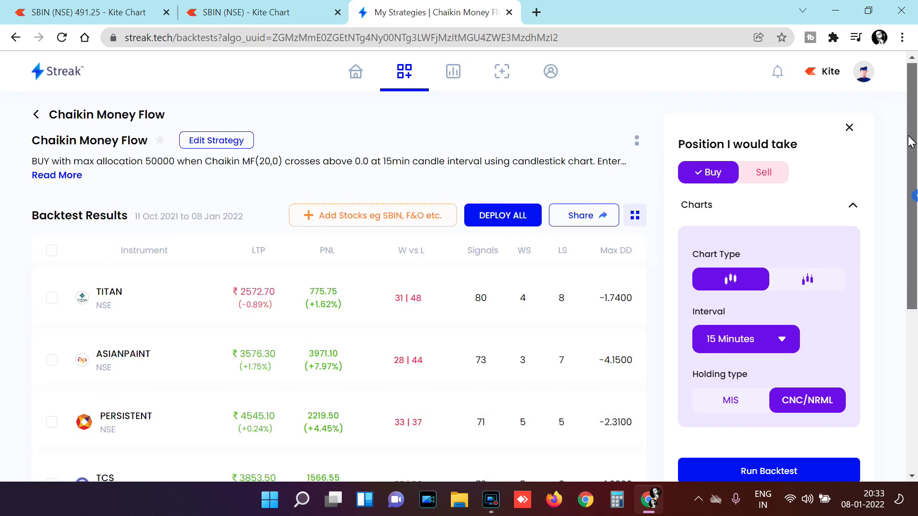
click(230, 141)
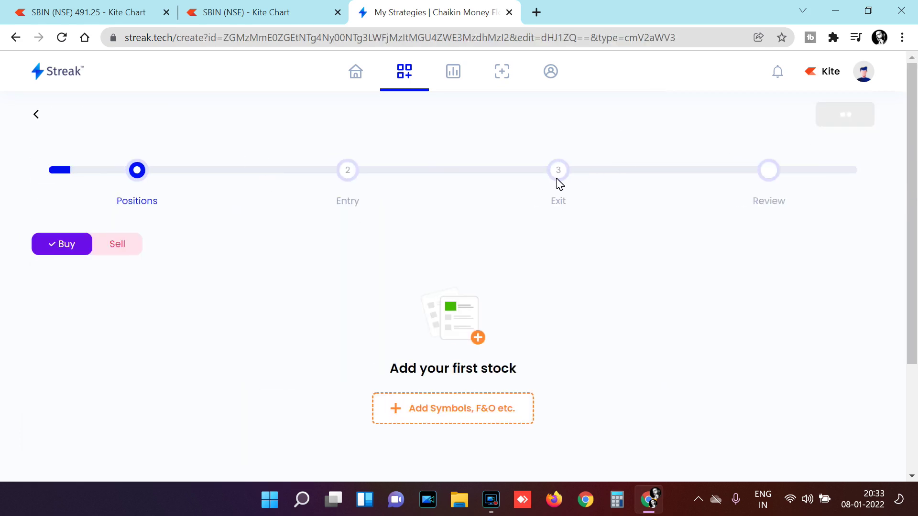
click(558, 208)
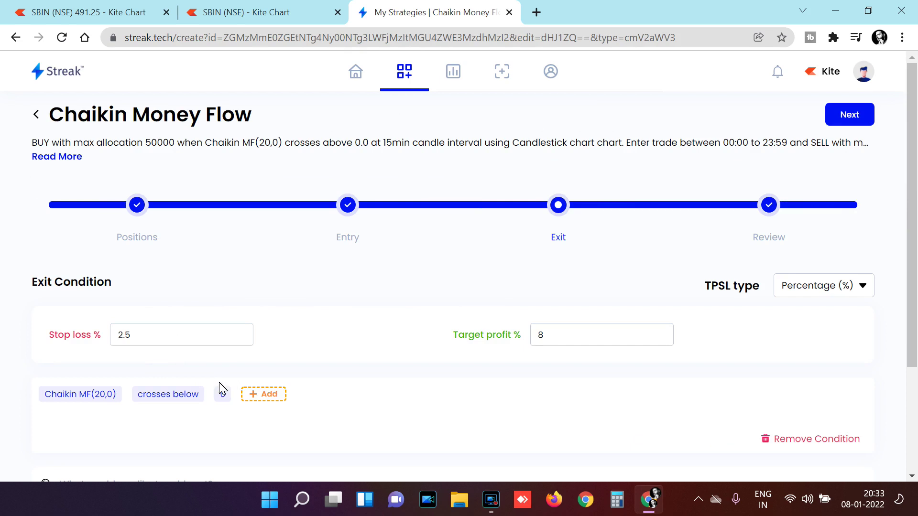
click(221, 395)
click(411, 271)
text(.4)
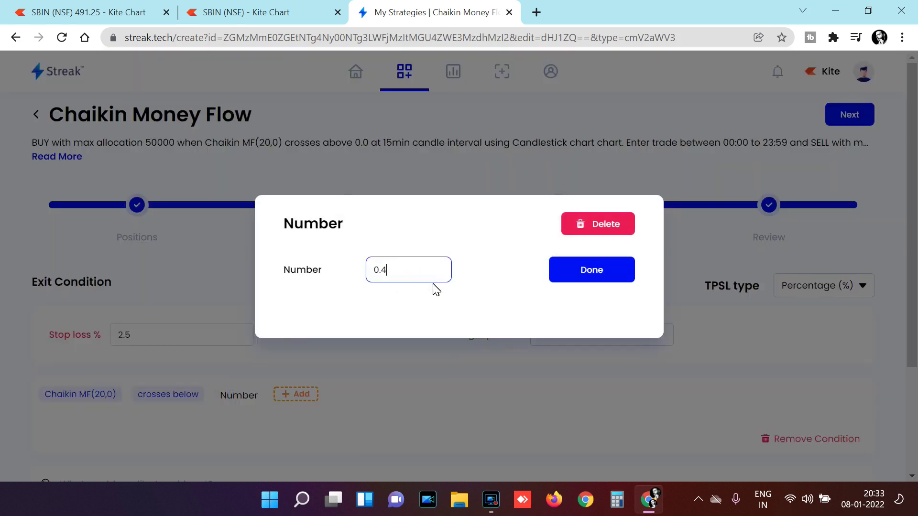
click(572, 269)
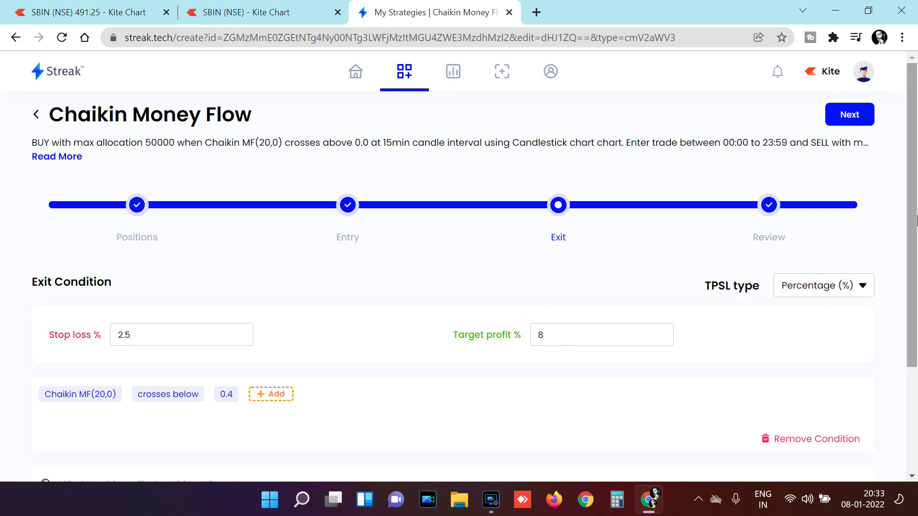
Step: Proceed to the Review stage, then save and backtest the strategy with the 0.4 exit level
scroll(868, 393, down, 3)
click(857, 400)
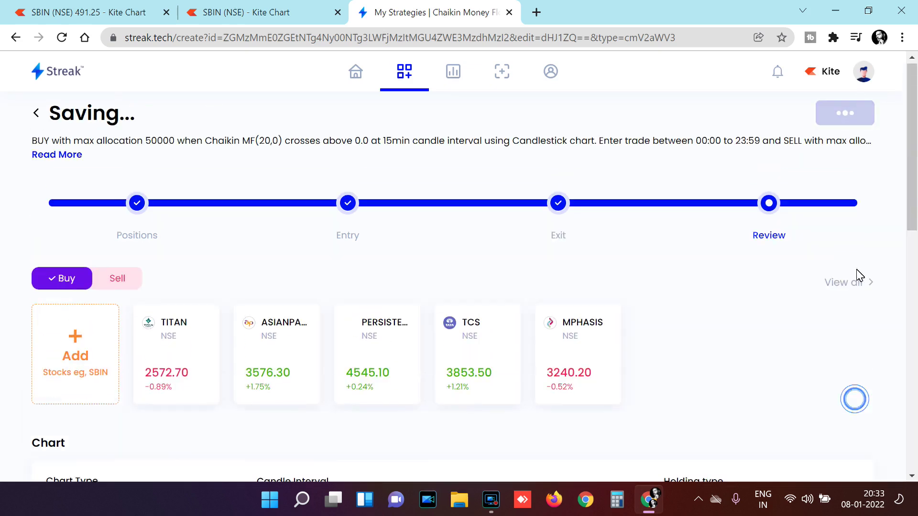
click(829, 115)
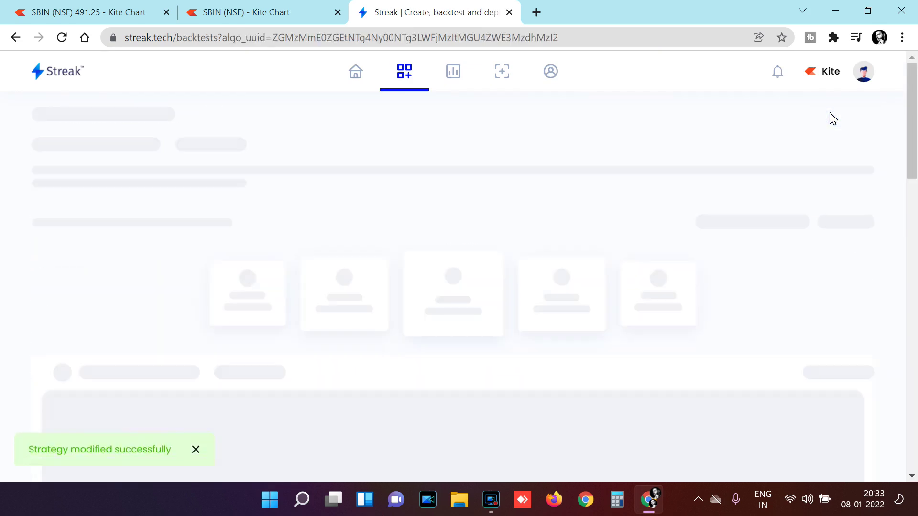